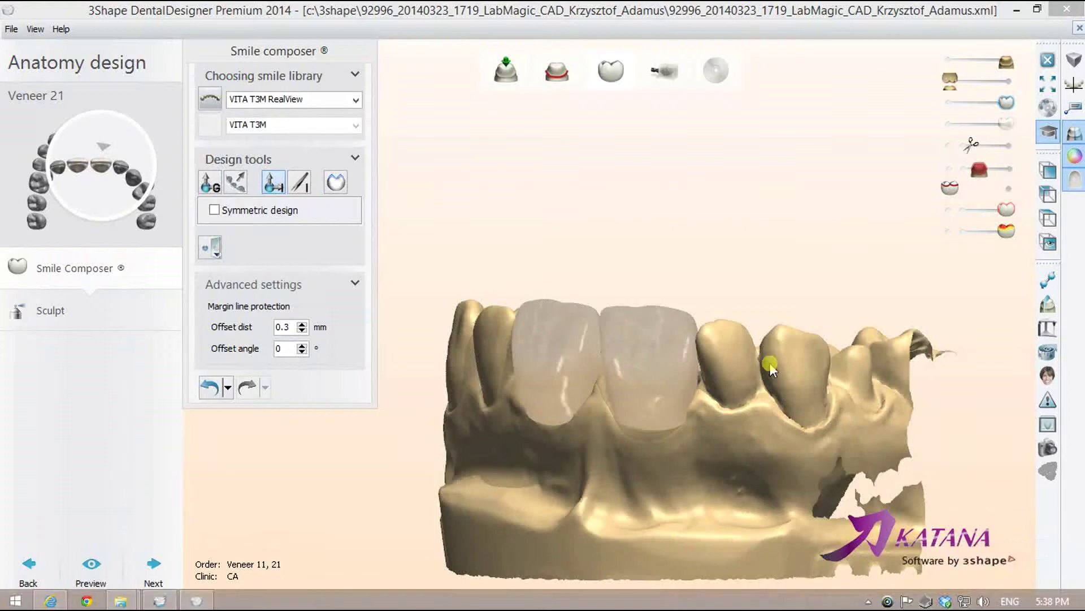
Rotate veneer 21 about its long axis, checking it from above and obliquely.
{"action": "right_click_drag", "start_coordinate": [771, 366], "coordinate": [948, 240]}
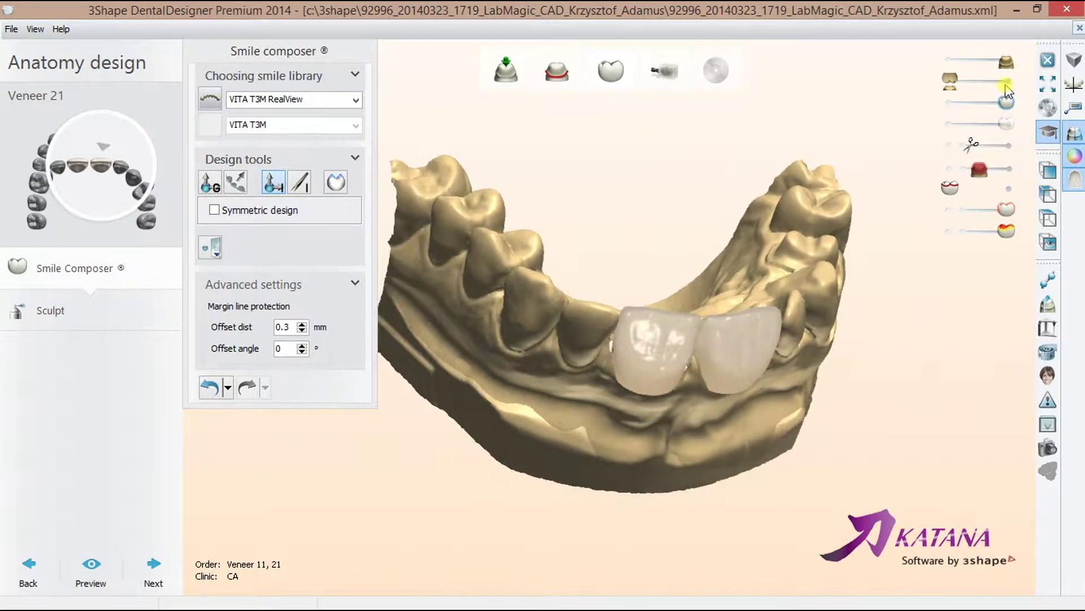
{"action": "mouse_move", "coordinate": [794, 138]}
{"action": "right_mouse_down"}
{"action": "mouse_move", "coordinate": [843, 370]}
{"action": "mouse_move", "coordinate": [861, 370]}
{"action": "mouse_move", "coordinate": [710, 212]}
{"action": "mouse_move", "coordinate": [697, 233]}
{"action": "right_mouse_up"}
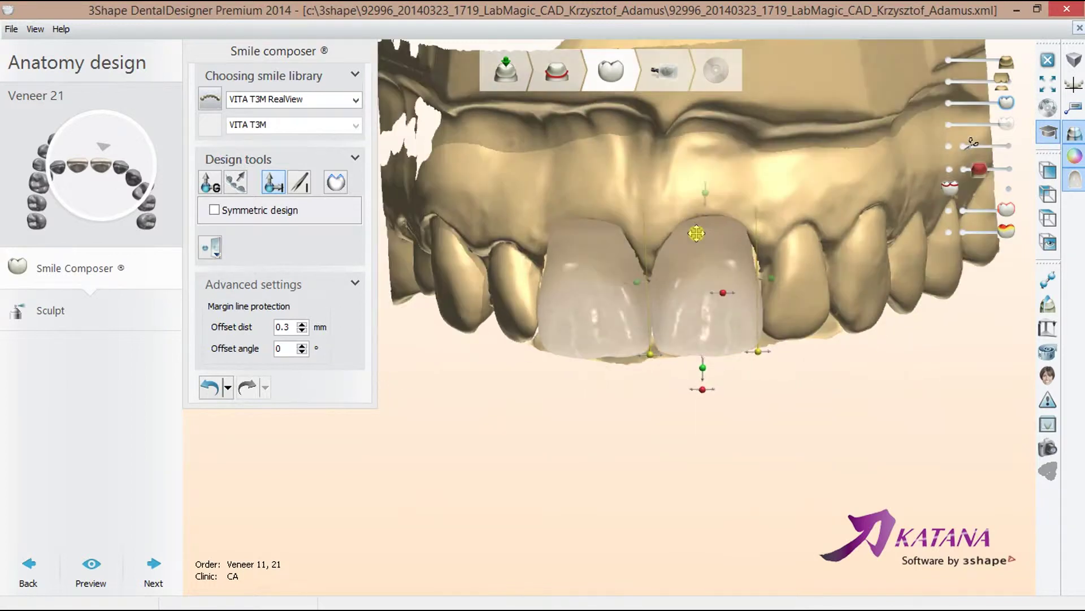
{"action": "left_click_drag", "start_coordinate": [702, 389], "coordinate": [705, 393]}
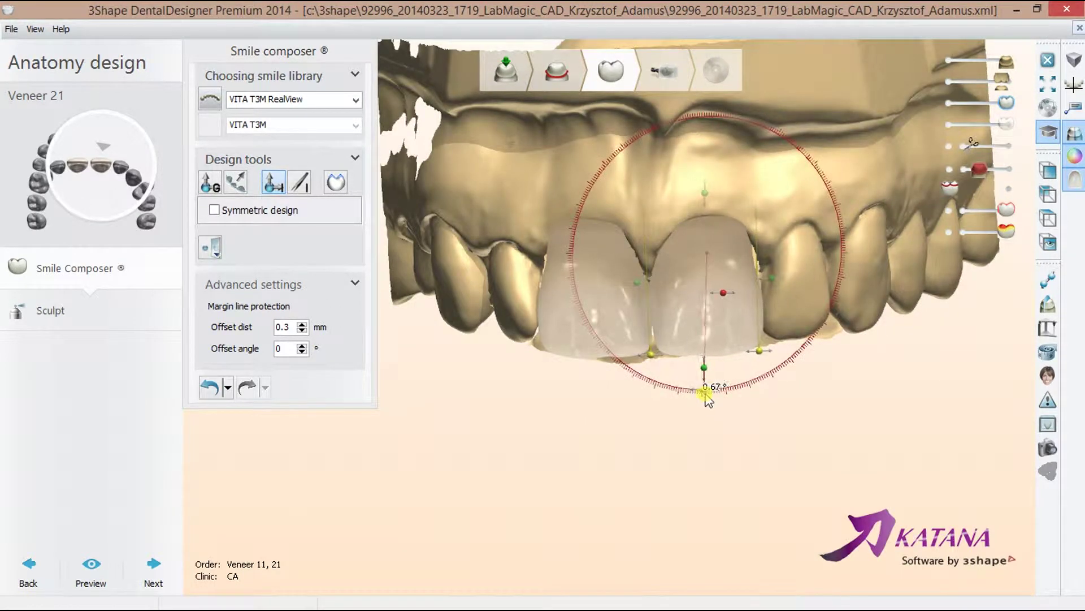
{"action": "right_click_drag", "start_coordinate": [707, 400], "coordinate": [764, 304]}
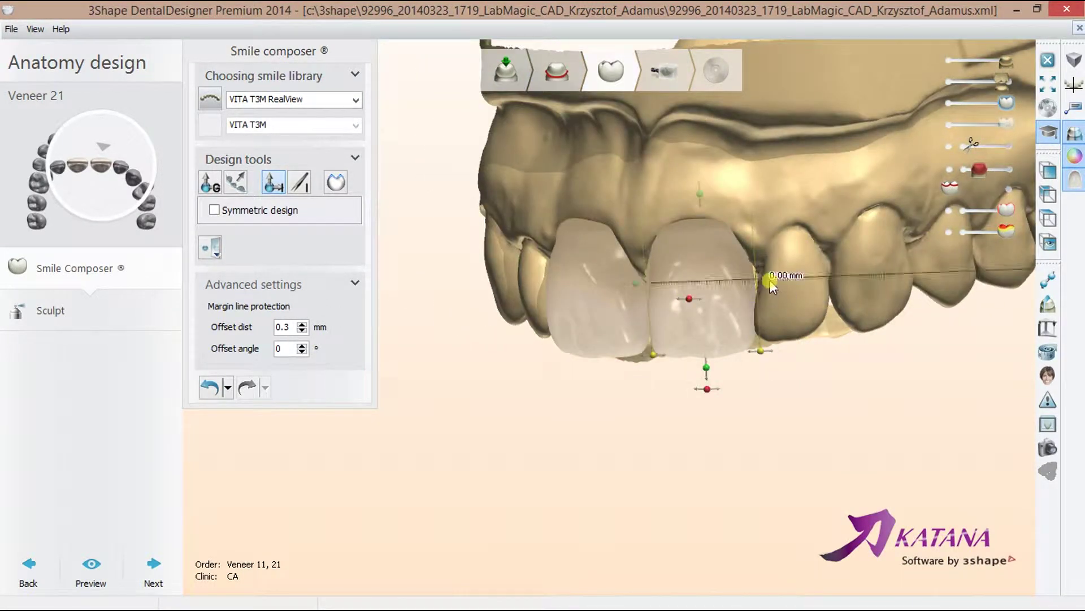
Select veneer 11 and widen its left side slightly, checking the biting edges.
{"action": "left_click", "coordinate": [632, 260]}
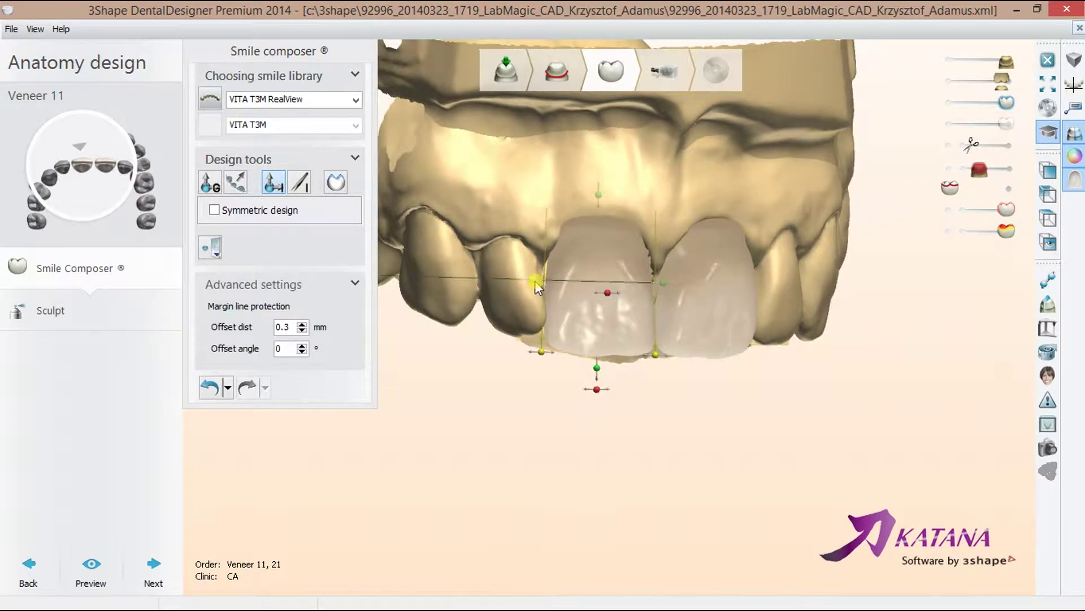
{"action": "left_click_drag", "start_coordinate": [535, 283], "coordinate": [534, 284]}
{"action": "right_click_drag", "start_coordinate": [536, 284], "coordinate": [536, 138]}
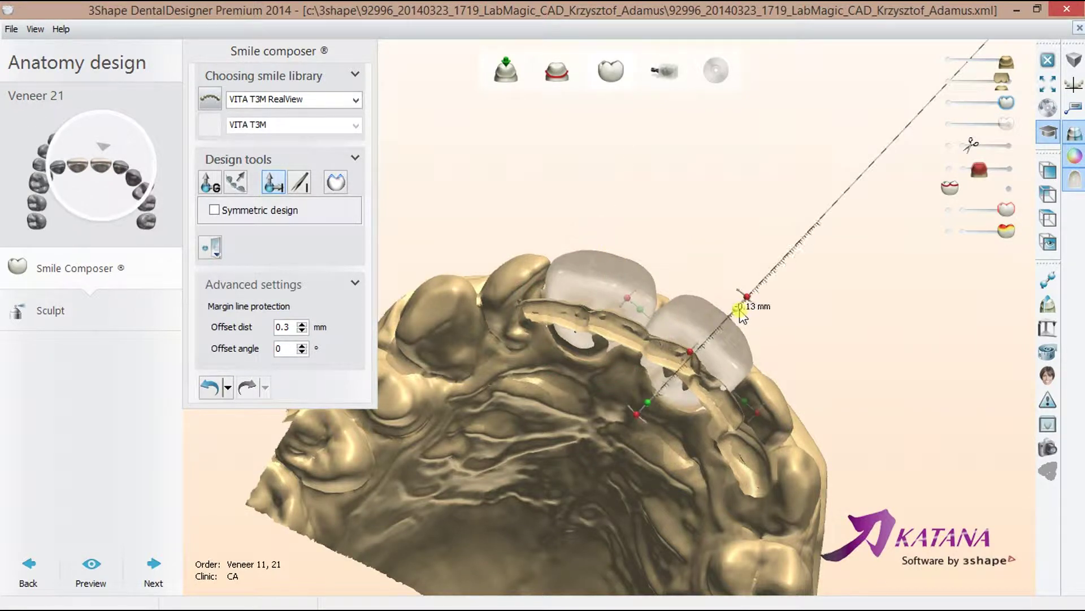
{"action": "mouse_move", "coordinate": [740, 314]}
{"action": "right_mouse_down"}
{"action": "mouse_move", "coordinate": [622, 388]}
{"action": "mouse_move", "coordinate": [589, 363]}
{"action": "mouse_move", "coordinate": [629, 402]}
{"action": "right_mouse_up"}
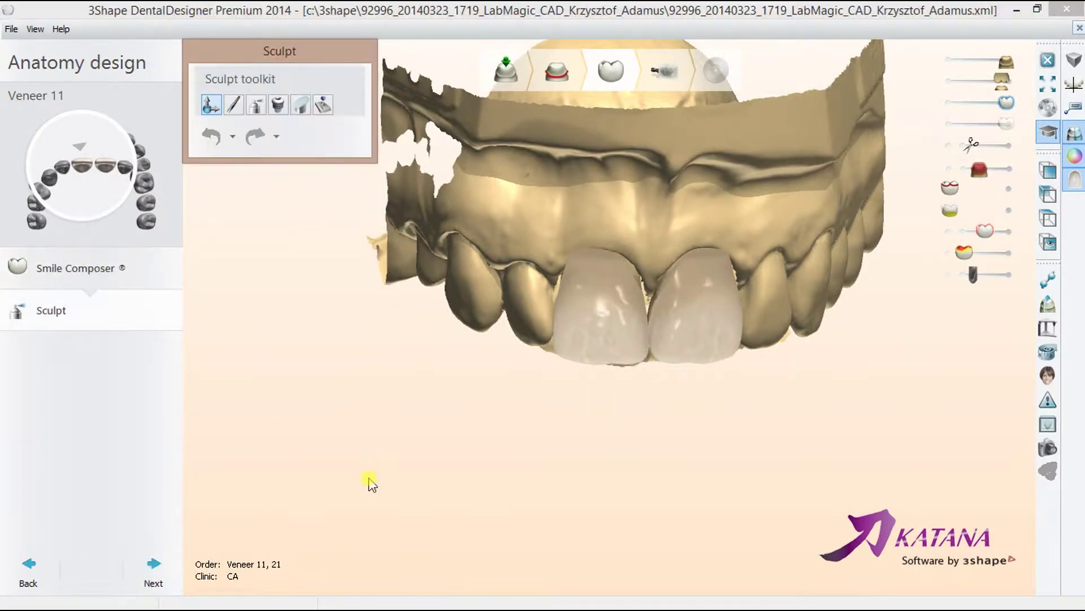
Nudge veneer 21, then veneer 11, into alignment, checking incisal edges from below.
{"action": "mouse_move", "coordinate": [373, 477]}
{"action": "right_mouse_down"}
{"action": "mouse_move", "coordinate": [523, 204]}
{"action": "mouse_move", "coordinate": [624, 213]}
{"action": "mouse_move", "coordinate": [655, 348]}
{"action": "mouse_move", "coordinate": [617, 354]}
{"action": "mouse_move", "coordinate": [626, 465]}
{"action": "mouse_move", "coordinate": [638, 467]}
{"action": "right_mouse_up"}
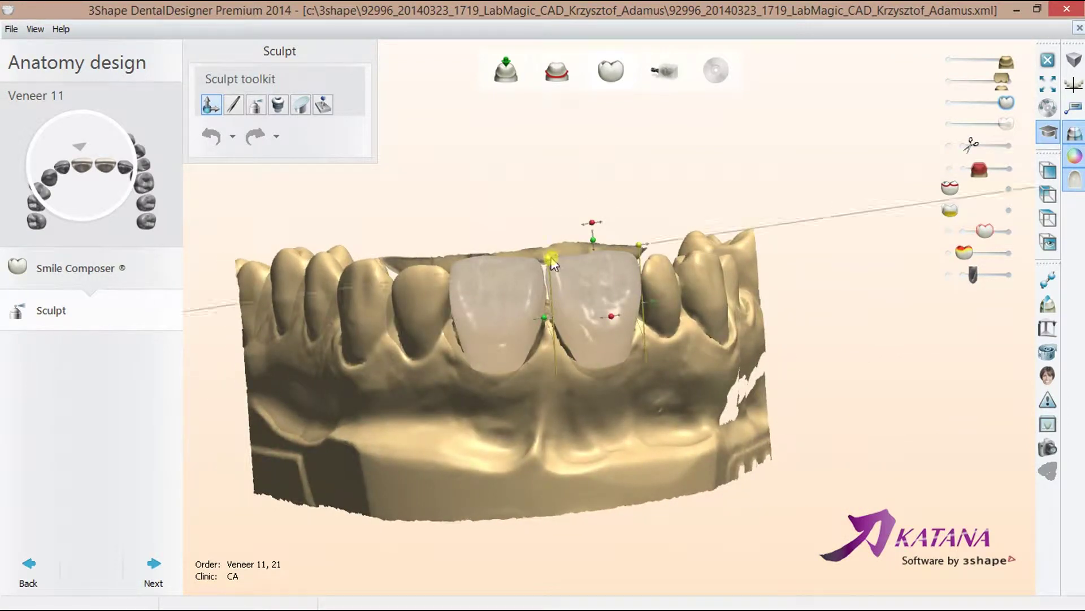
{"action": "left_click", "coordinate": [523, 280]}
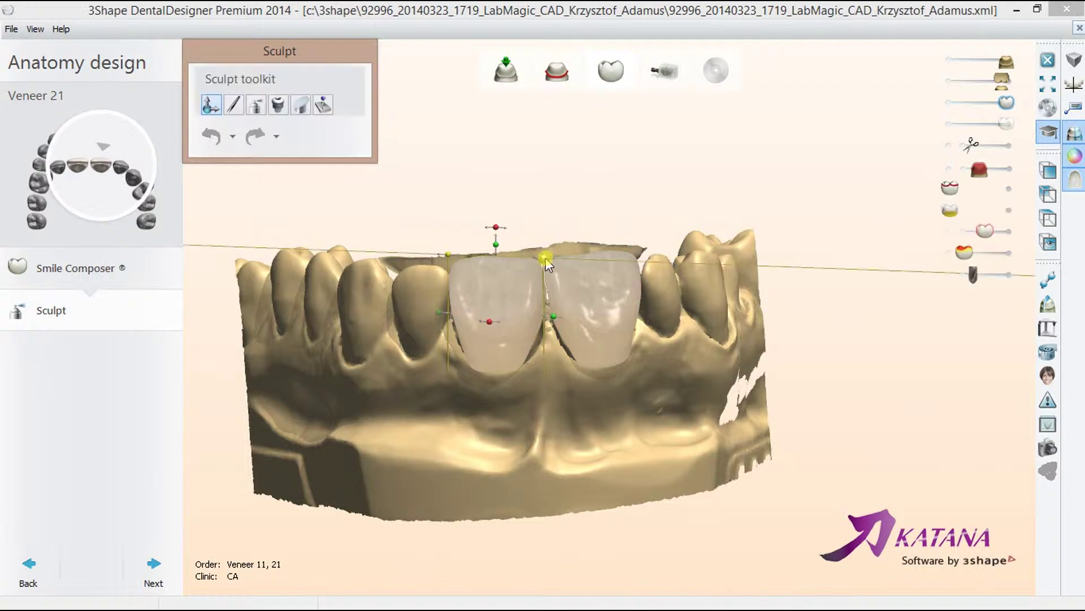
{"action": "mouse_move", "coordinate": [546, 257]}
{"action": "right_mouse_down"}
{"action": "mouse_move", "coordinate": [601, 412]}
{"action": "mouse_move", "coordinate": [528, 388]}
{"action": "right_mouse_up"}
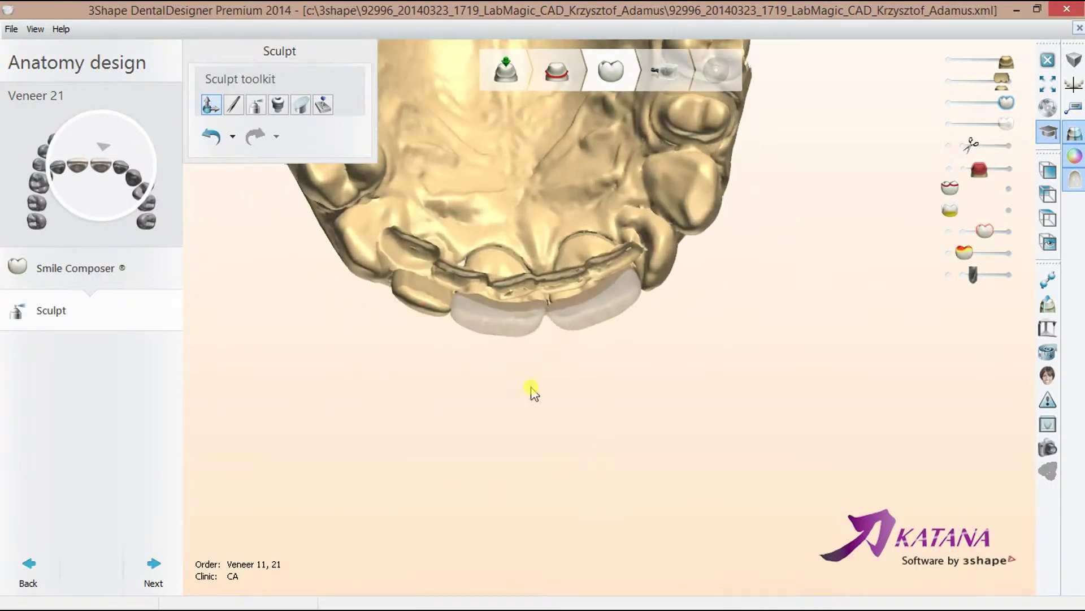
{"action": "left_click", "coordinate": [592, 333]}
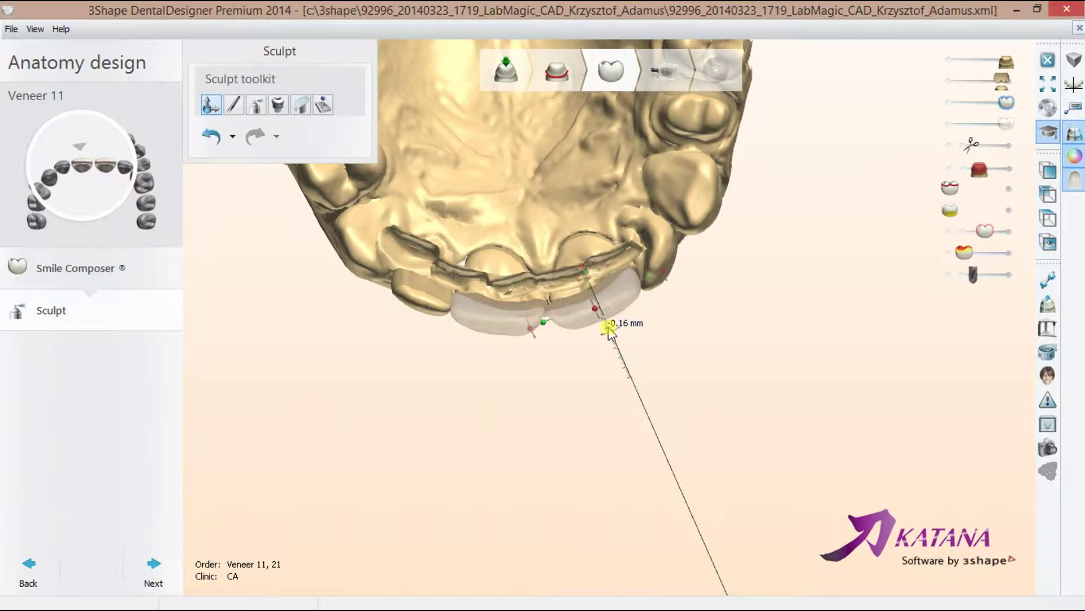
{"action": "mouse_move", "coordinate": [557, 371]}
{"action": "right_mouse_down"}
{"action": "mouse_move", "coordinate": [521, 242]}
{"action": "mouse_move", "coordinate": [560, 206]}
{"action": "mouse_move", "coordinate": [672, 310]}
{"action": "mouse_move", "coordinate": [650, 274]}
{"action": "mouse_move", "coordinate": [617, 263]}
{"action": "mouse_move", "coordinate": [684, 412]}
{"action": "mouse_move", "coordinate": [511, 402]}
{"action": "mouse_move", "coordinate": [582, 298]}
{"action": "right_mouse_up"}
{"action": "scroll", "coordinate": [582, 298], "scroll_direction": "up", "scroll_amount": 3}
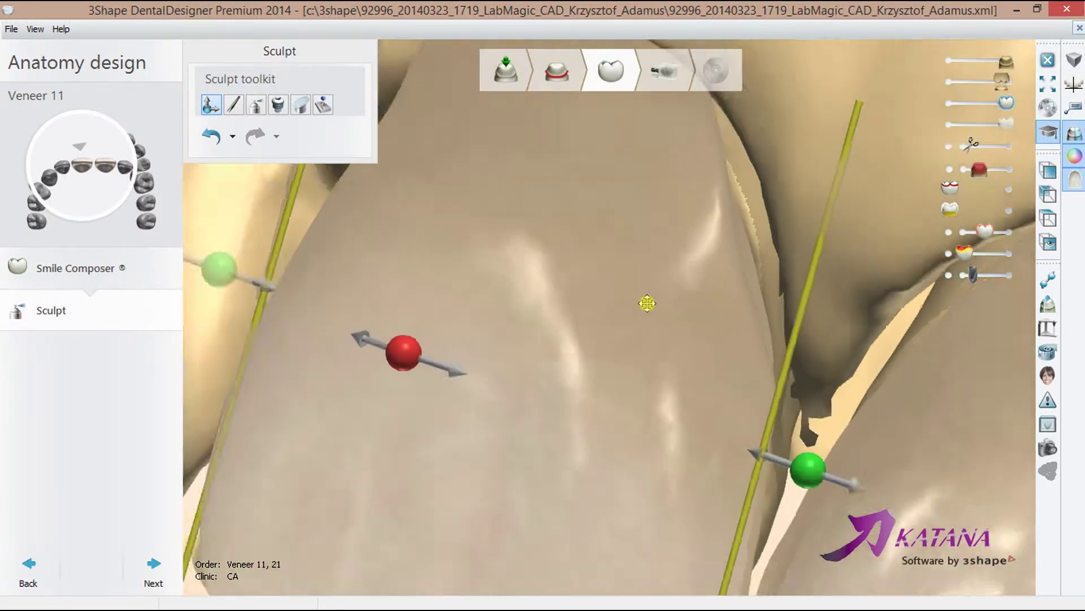
{"action": "scroll", "coordinate": [646, 301], "scroll_direction": "down", "scroll_amount": 5}
{"action": "scroll", "coordinate": [740, 334], "scroll_direction": "down", "scroll_amount": 2}
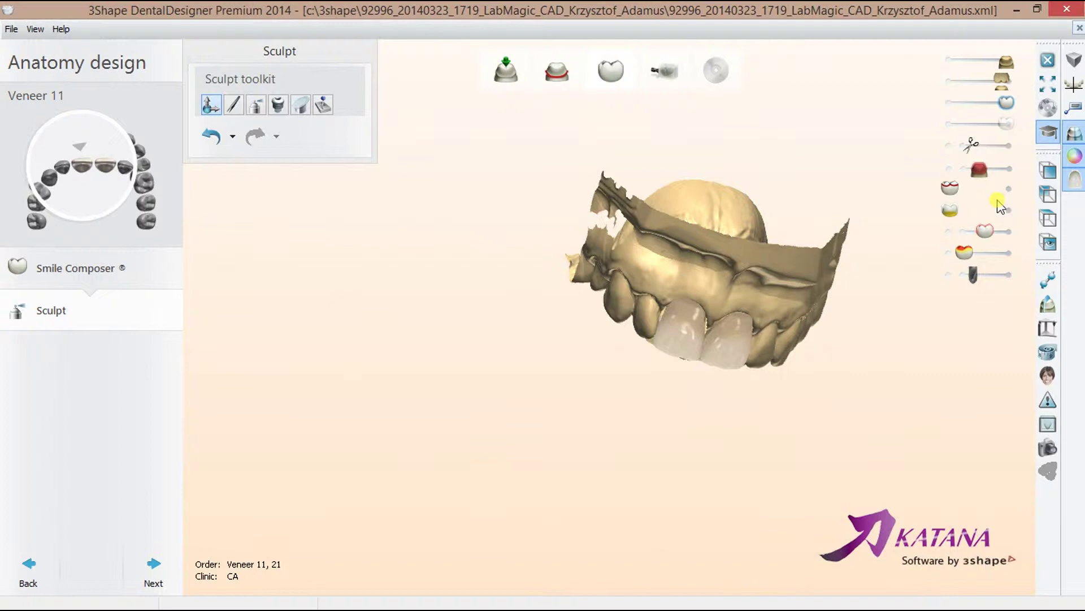
{"action": "left_click", "coordinate": [1045, 197]}
{"action": "left_click", "coordinate": [1046, 178]}
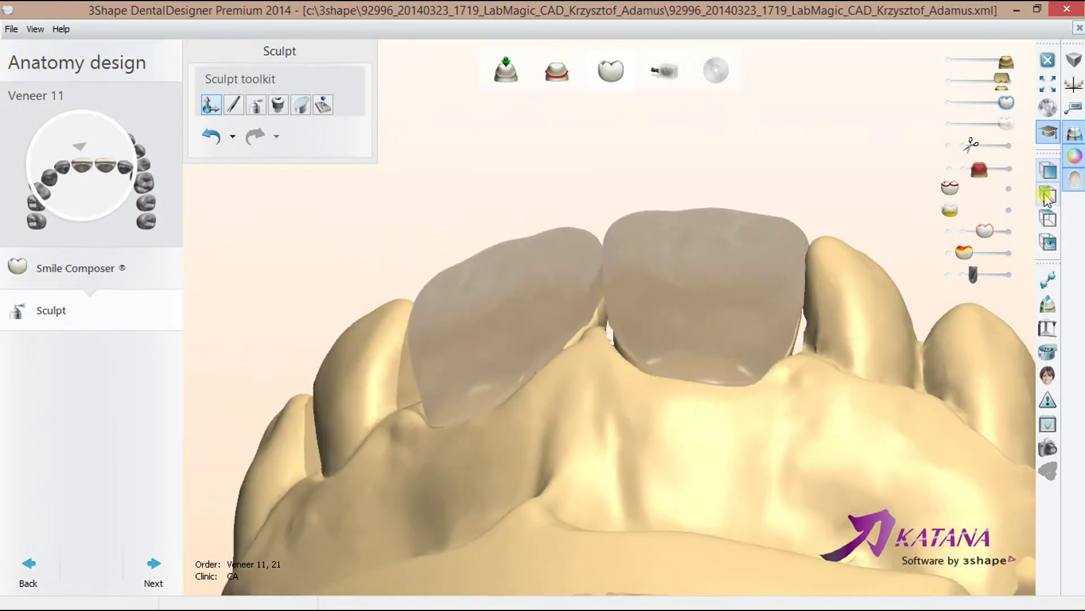
{"action": "left_click", "coordinate": [1047, 197]}
{"action": "scroll", "coordinate": [748, 435], "scroll_direction": "down", "scroll_amount": 3}
{"action": "mouse_move", "coordinate": [748, 435]}
{"action": "right_mouse_down"}
{"action": "mouse_move", "coordinate": [810, 225]}
{"action": "mouse_move", "coordinate": [673, 242]}
{"action": "mouse_move", "coordinate": [726, 235]}
{"action": "mouse_move", "coordinate": [716, 246]}
{"action": "right_mouse_up"}
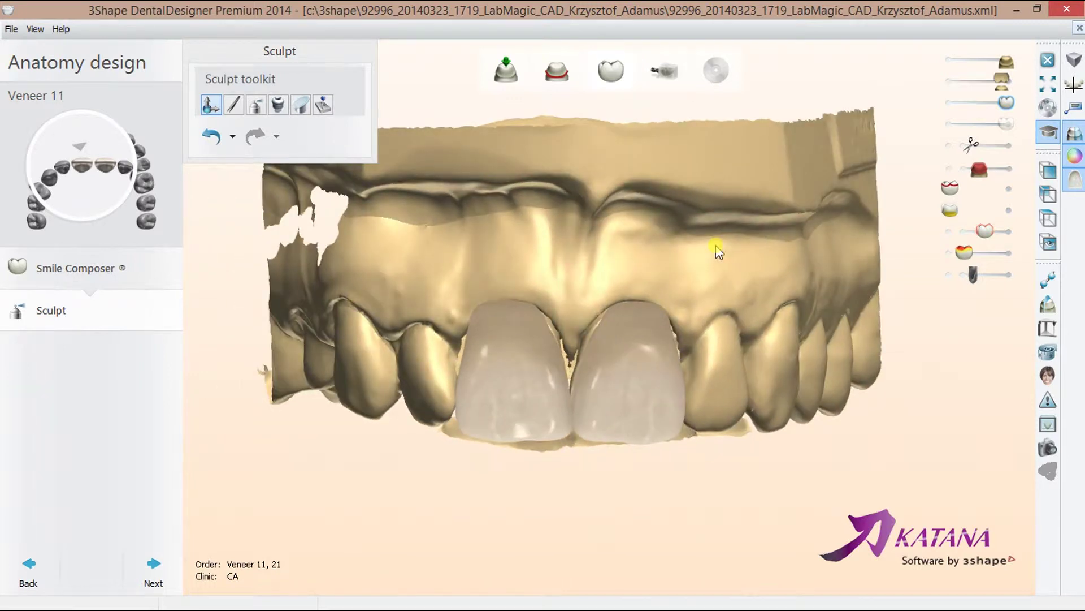
Set the wax knife to smoothing mode at 2.16 mm and view veneer 21 from the side.
{"action": "left_click", "coordinate": [255, 105]}
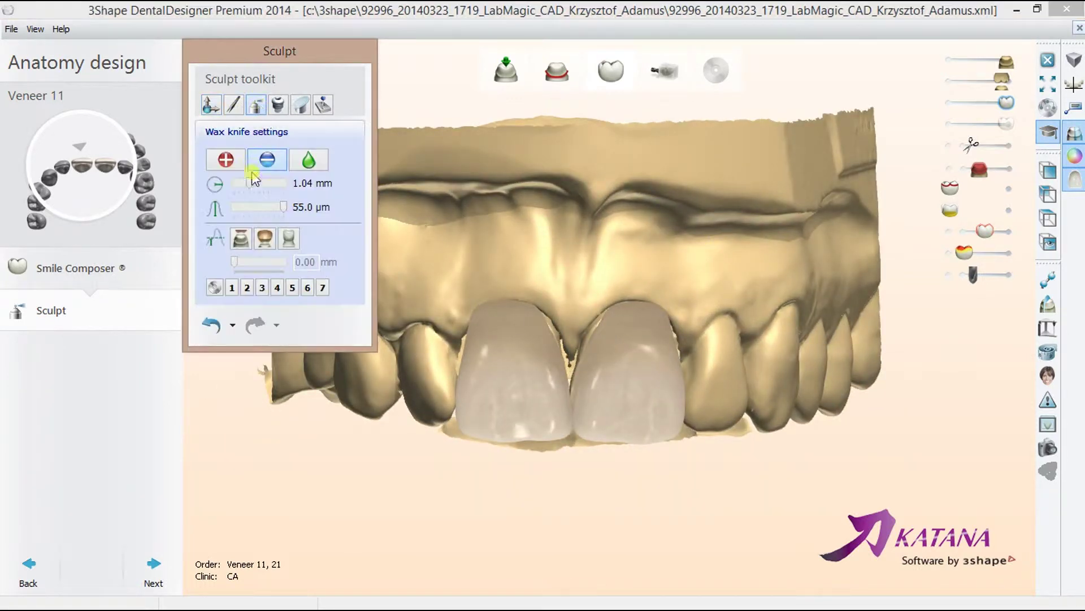
{"action": "left_click", "coordinate": [308, 161]}
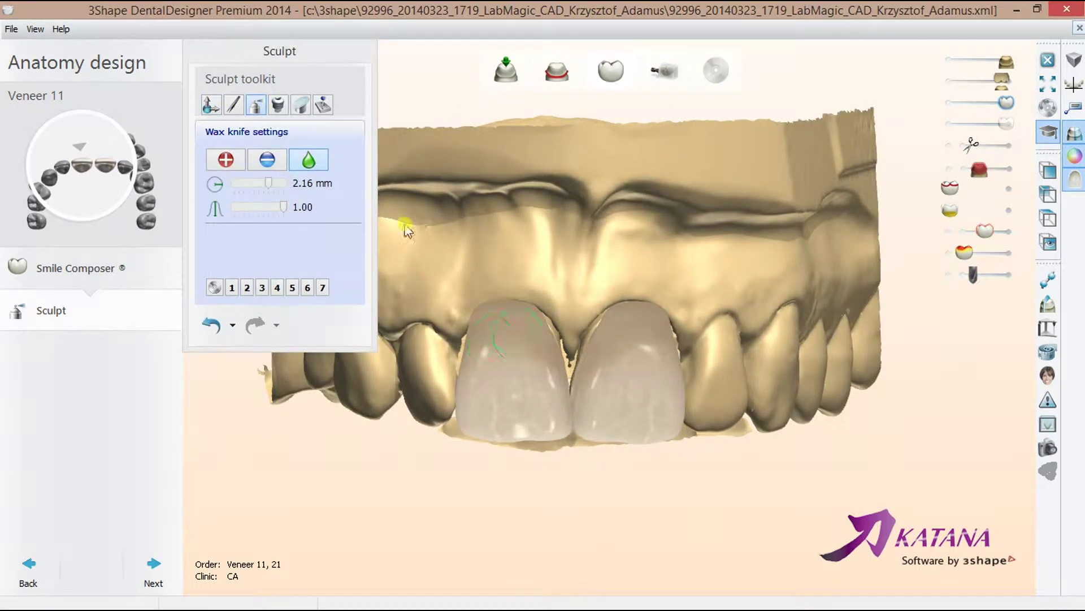
{"action": "mouse_move", "coordinate": [407, 226]}
{"action": "right_mouse_down"}
{"action": "mouse_move", "coordinate": [571, 263]}
{"action": "mouse_move", "coordinate": [484, 310]}
{"action": "mouse_move", "coordinate": [598, 311]}
{"action": "right_mouse_up"}
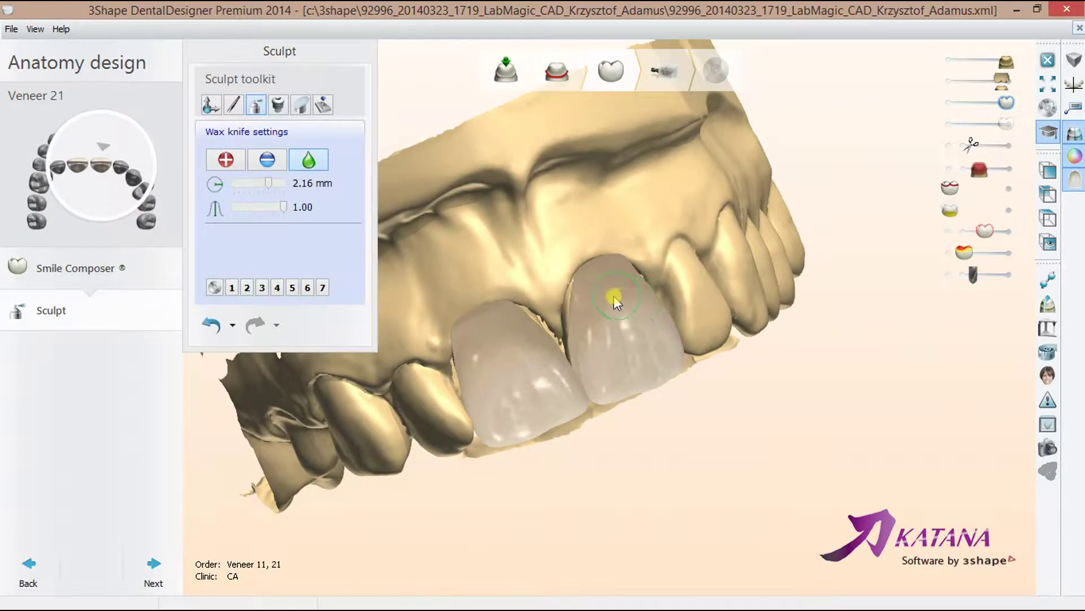
{"action": "right_click_drag", "start_coordinate": [601, 290], "coordinate": [619, 263]}
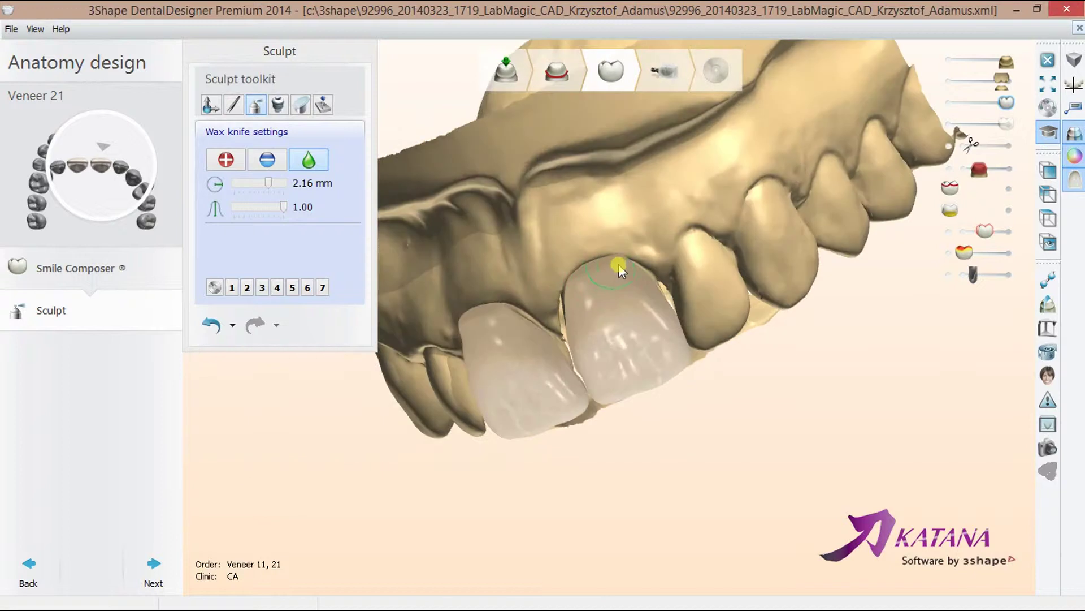
{"action": "right_click_drag", "start_coordinate": [556, 305], "coordinate": [467, 324]}
Smooth the palatal edge of veneer 11, then switch back to veneer 21.
{"action": "left_click", "coordinate": [515, 312]}
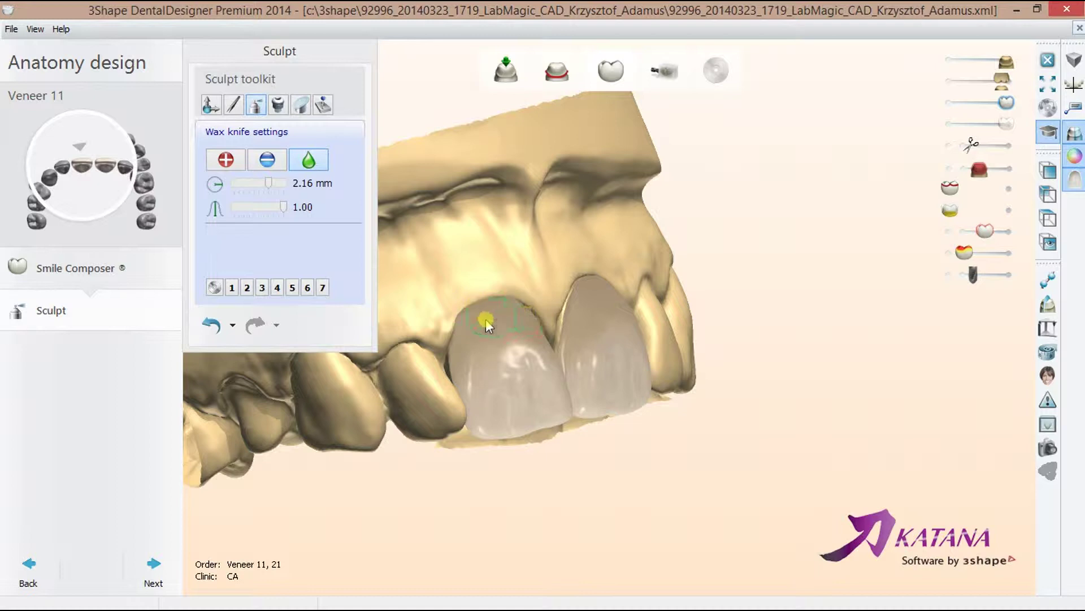
{"action": "mouse_move", "coordinate": [464, 324]}
{"action": "right_mouse_down"}
{"action": "mouse_move", "coordinate": [623, 336]}
{"action": "mouse_move", "coordinate": [560, 344]}
{"action": "mouse_move", "coordinate": [476, 380]}
{"action": "mouse_move", "coordinate": [516, 344]}
{"action": "mouse_move", "coordinate": [589, 354]}
{"action": "mouse_move", "coordinate": [610, 375]}
{"action": "mouse_move", "coordinate": [619, 352]}
{"action": "right_mouse_up"}
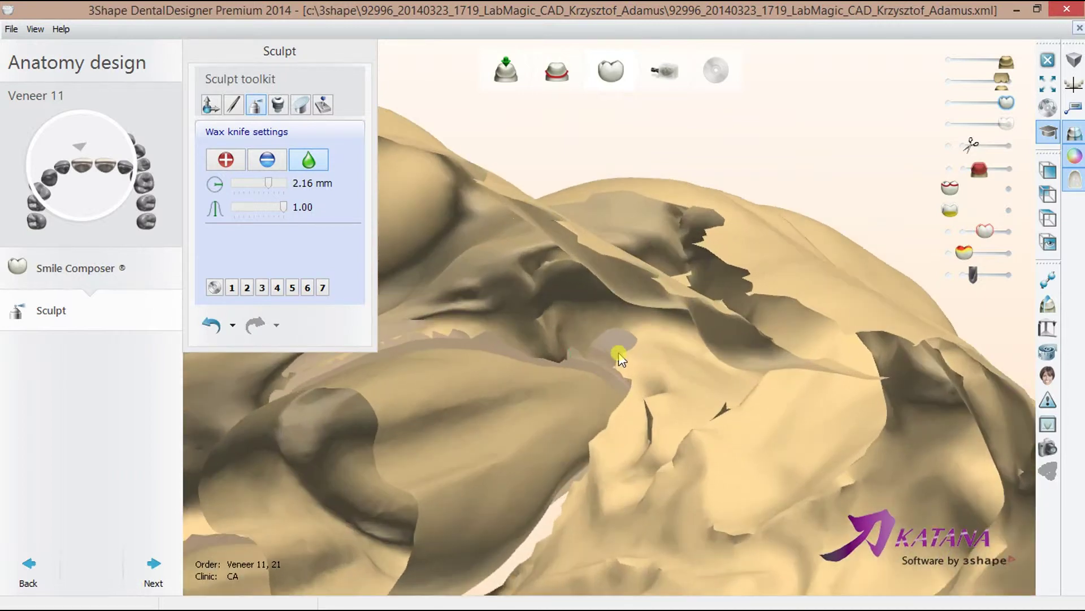
{"action": "left_click_drag", "start_coordinate": [613, 344], "coordinate": [596, 346]}
{"action": "mouse_move", "coordinate": [564, 381]}
{"action": "right_mouse_down"}
{"action": "mouse_move", "coordinate": [634, 301]}
{"action": "mouse_move", "coordinate": [599, 232]}
{"action": "mouse_move", "coordinate": [451, 310]}
{"action": "mouse_move", "coordinate": [676, 384]}
{"action": "mouse_move", "coordinate": [562, 393]}
{"action": "right_mouse_up"}
{"action": "left_click", "coordinate": [509, 393]}
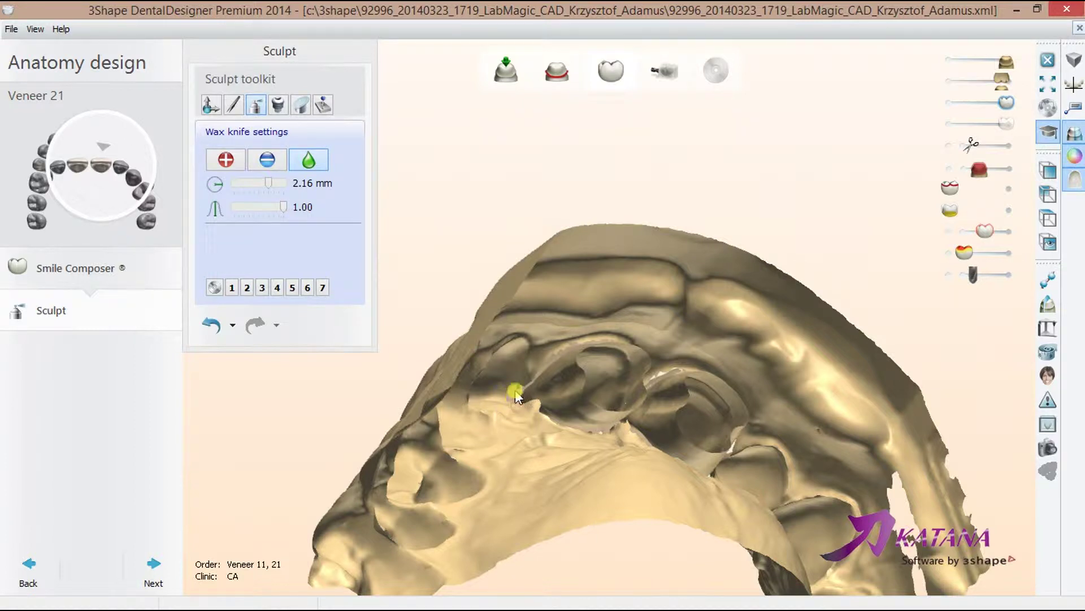
{"action": "mouse_move", "coordinate": [510, 392]}
{"action": "right_mouse_down"}
{"action": "mouse_move", "coordinate": [490, 487]}
{"action": "mouse_move", "coordinate": [576, 455]}
{"action": "right_mouse_up"}
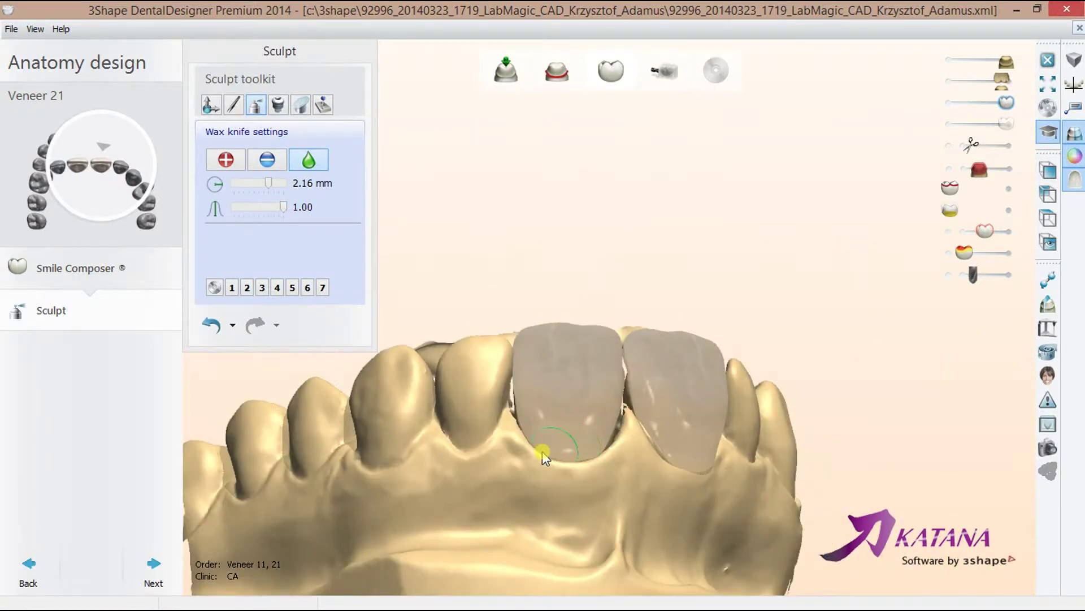
Select veneer 11 and zoom in to inspect the veneers' incisal edges and front faces.
{"action": "left_click", "coordinate": [653, 434]}
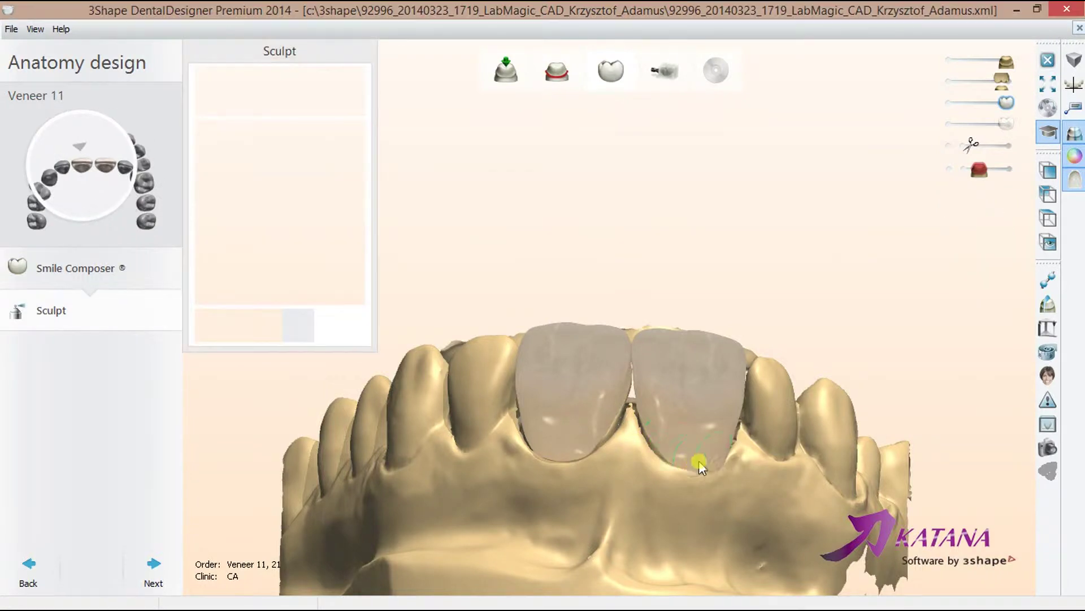
{"action": "right_click_drag", "start_coordinate": [699, 460], "coordinate": [675, 466]}
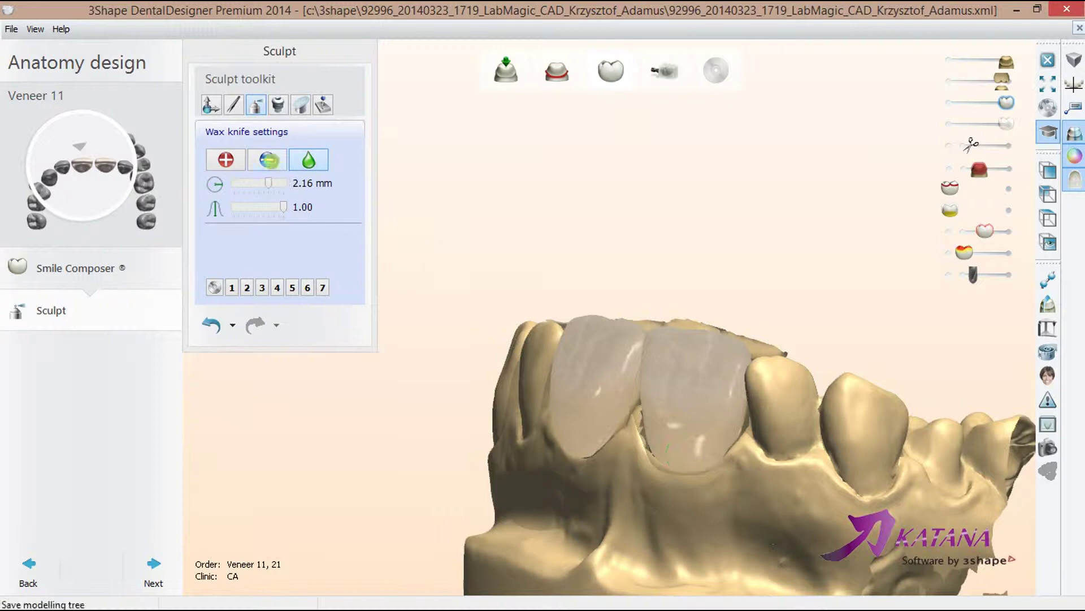
{"action": "scroll", "coordinate": [707, 465], "scroll_direction": "up", "scroll_amount": 3}
{"action": "scroll", "coordinate": [793, 512], "scroll_direction": "up", "scroll_amount": 3}
{"action": "scroll", "coordinate": [786, 482], "scroll_direction": "up", "scroll_amount": 4}
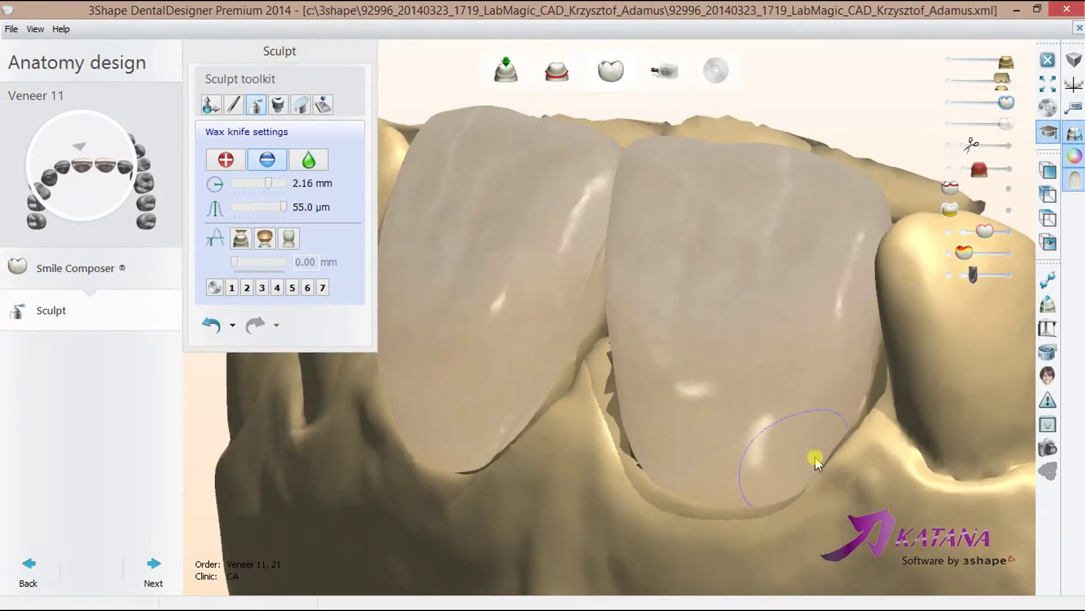
{"action": "right_click_drag", "start_coordinate": [816, 456], "coordinate": [796, 308]}
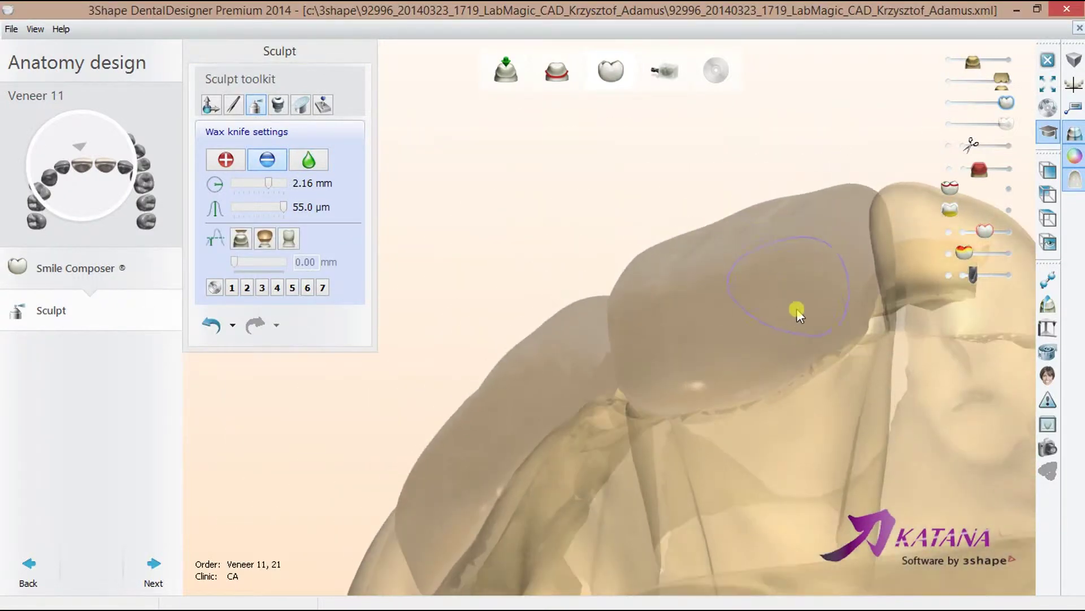
{"action": "right_click_drag", "start_coordinate": [662, 341], "coordinate": [805, 416]}
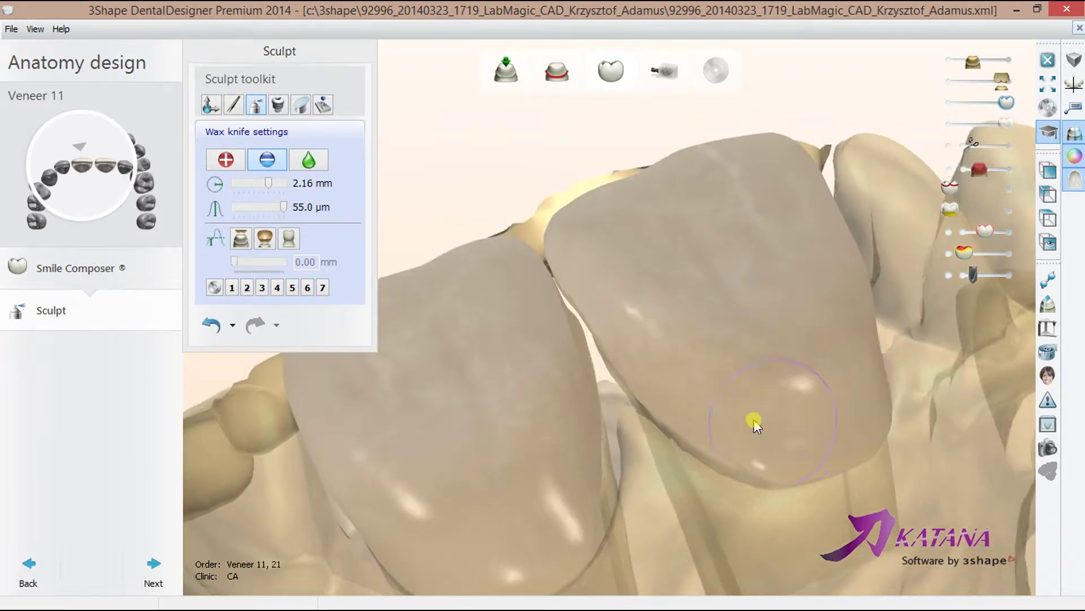
{"action": "scroll", "coordinate": [565, 416], "scroll_direction": "down", "scroll_amount": 3}
{"action": "right_click_drag", "start_coordinate": [565, 416], "coordinate": [637, 469]}
Switch between veneers 21 and 11 to check each shape, ending on an occlusal view.
{"action": "double_click", "coordinate": [649, 472]}
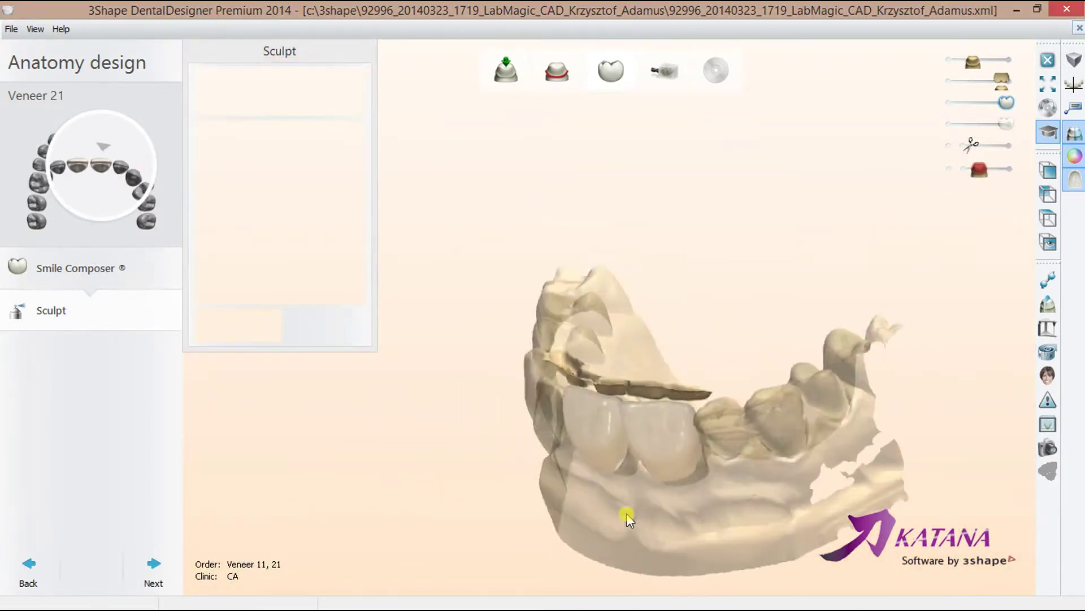
{"action": "scroll", "coordinate": [727, 443], "scroll_direction": "up", "scroll_amount": 3}
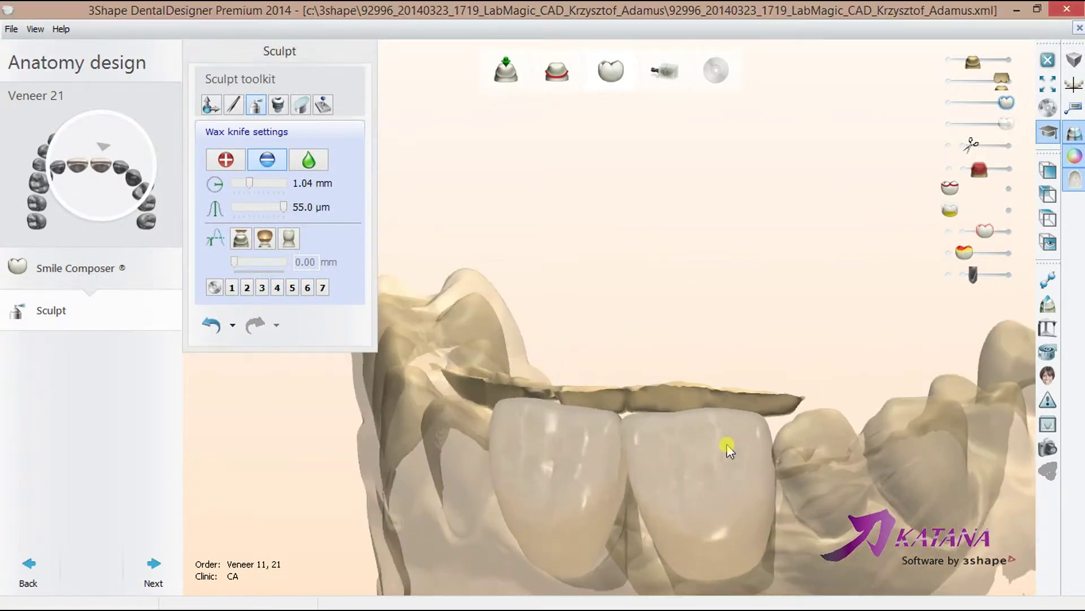
{"action": "double_click", "coordinate": [741, 477]}
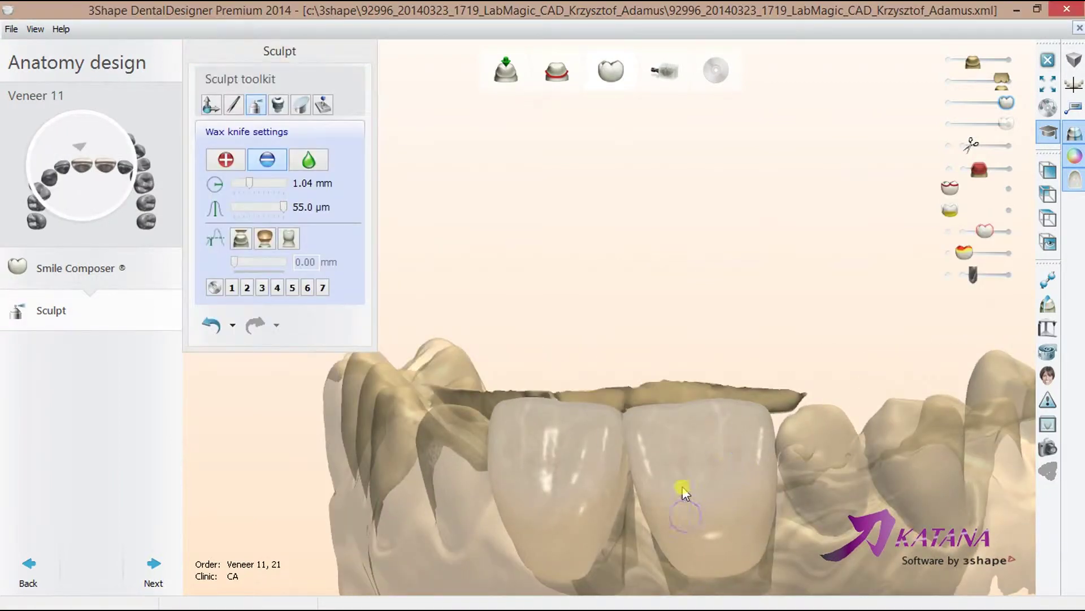
{"action": "double_click", "coordinate": [565, 485]}
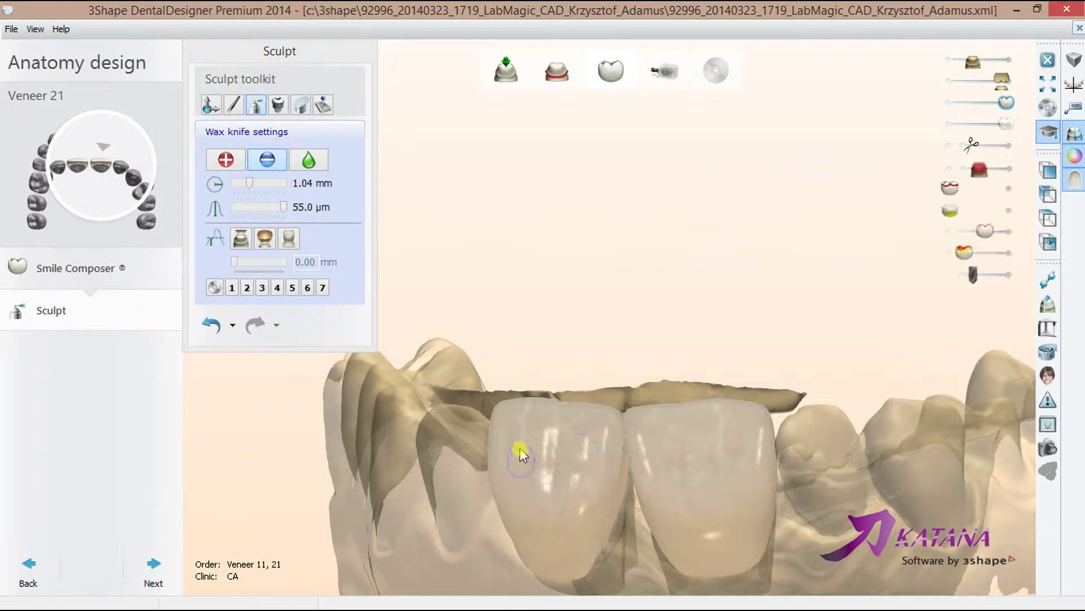
{"action": "scroll", "coordinate": [521, 453], "scroll_direction": "down", "scroll_amount": 3}
{"action": "mouse_move", "coordinate": [676, 368]}
{"action": "right_mouse_down"}
{"action": "mouse_move", "coordinate": [552, 502]}
{"action": "mouse_move", "coordinate": [625, 292]}
{"action": "mouse_move", "coordinate": [556, 346]}
{"action": "mouse_move", "coordinate": [677, 308]}
{"action": "right_mouse_up"}
Advance to block placement for veneer 11 and shift its milling block slightly.
{"action": "left_click", "coordinate": [154, 568]}
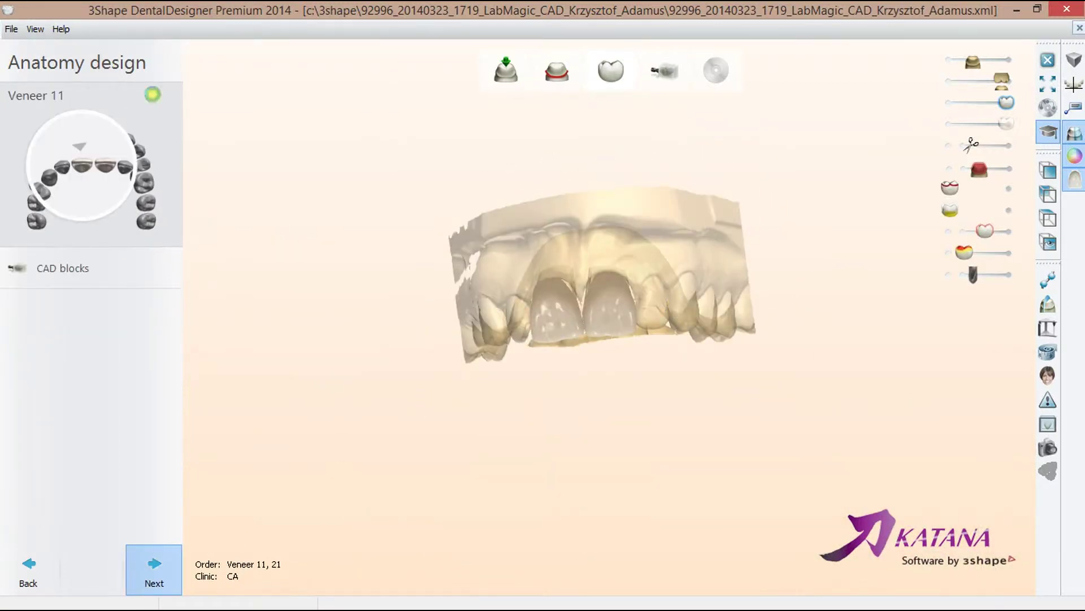
{"action": "mouse_move", "coordinate": [443, 234]}
{"action": "right_mouse_down"}
{"action": "mouse_move", "coordinate": [618, 247]}
{"action": "mouse_move", "coordinate": [553, 267]}
{"action": "mouse_move", "coordinate": [688, 318]}
{"action": "mouse_move", "coordinate": [537, 324]}
{"action": "mouse_move", "coordinate": [554, 332]}
{"action": "mouse_move", "coordinate": [640, 298]}
{"action": "right_mouse_up"}
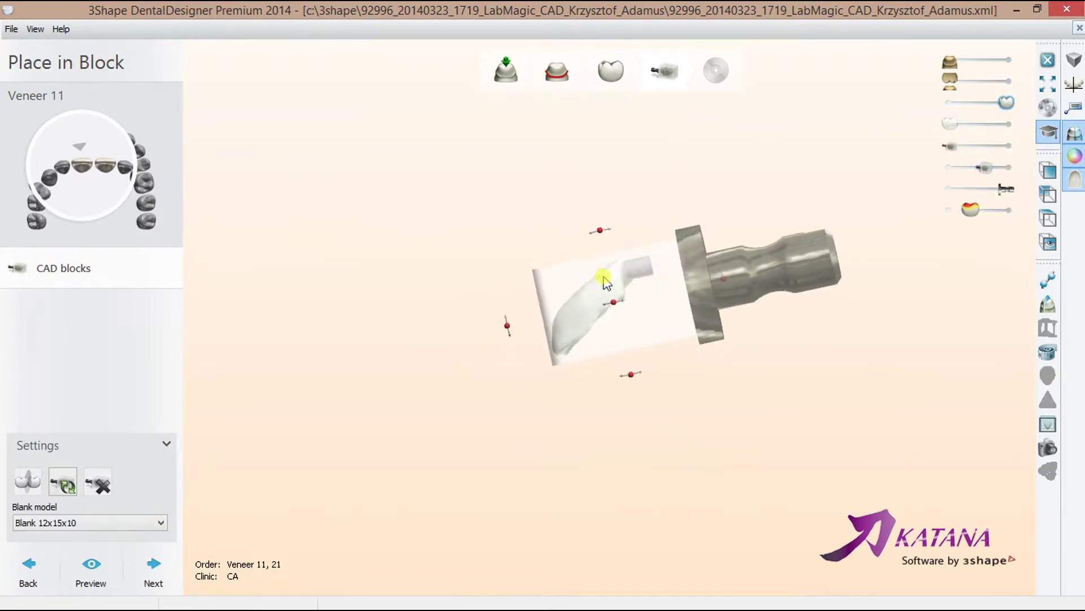
{"action": "left_click_drag", "start_coordinate": [603, 282], "coordinate": [586, 276]}
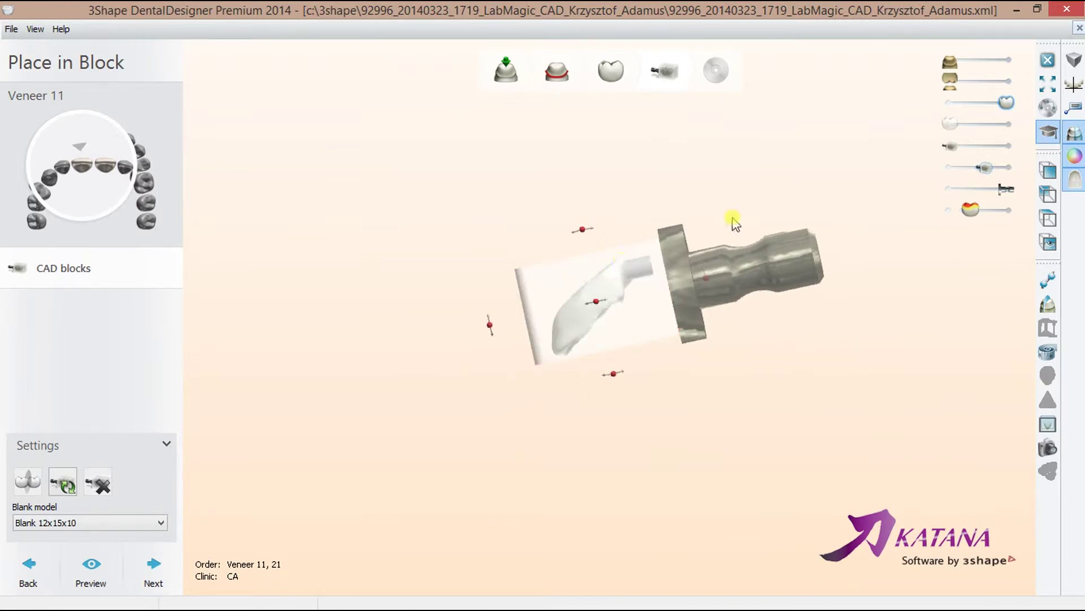
{"action": "mouse_move", "coordinate": [734, 223]}
{"action": "right_mouse_down"}
{"action": "mouse_move", "coordinate": [771, 368]}
{"action": "mouse_move", "coordinate": [684, 308]}
{"action": "mouse_move", "coordinate": [656, 310]}
{"action": "mouse_move", "coordinate": [753, 274]}
{"action": "mouse_move", "coordinate": [817, 189]}
{"action": "mouse_move", "coordinate": [873, 184]}
{"action": "right_mouse_up"}
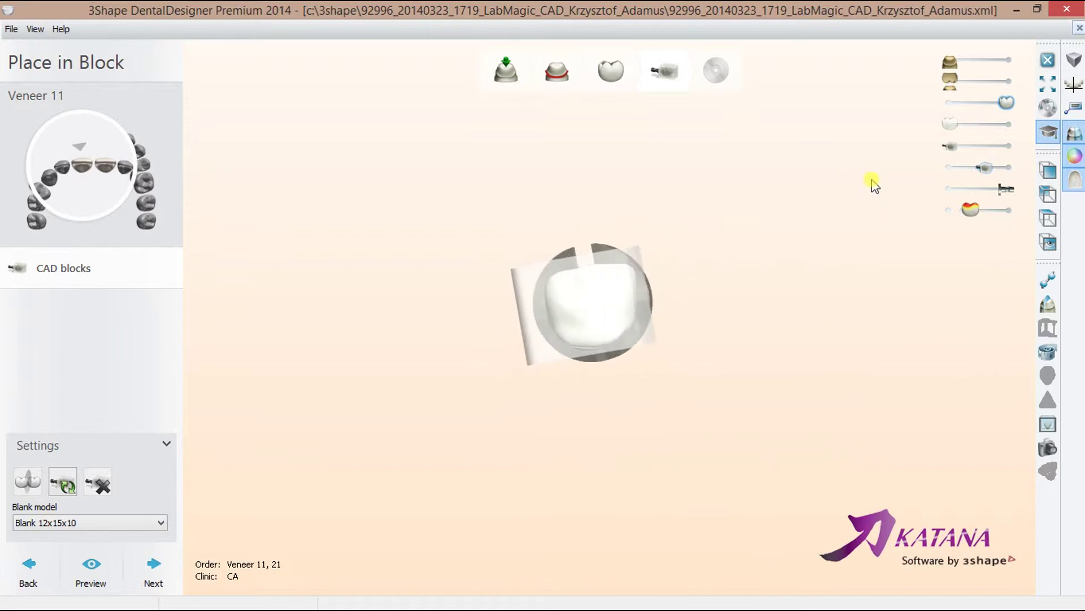
Choose the Blank 14x18x12 for veneer 11 and show the jaw around the block.
{"action": "left_click", "coordinate": [159, 522]}
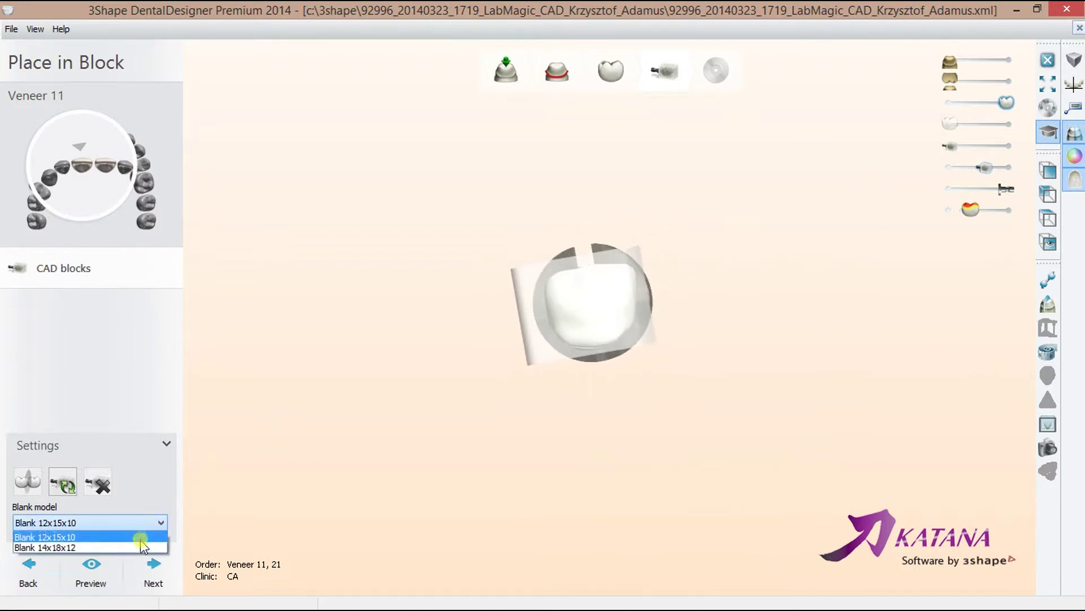
{"action": "left_click", "coordinate": [145, 543]}
{"action": "mouse_move", "coordinate": [663, 474]}
{"action": "right_mouse_down"}
{"action": "mouse_move", "coordinate": [688, 530]}
{"action": "mouse_move", "coordinate": [710, 528]}
{"action": "mouse_move", "coordinate": [521, 530]}
{"action": "mouse_move", "coordinate": [582, 557]}
{"action": "right_mouse_up"}
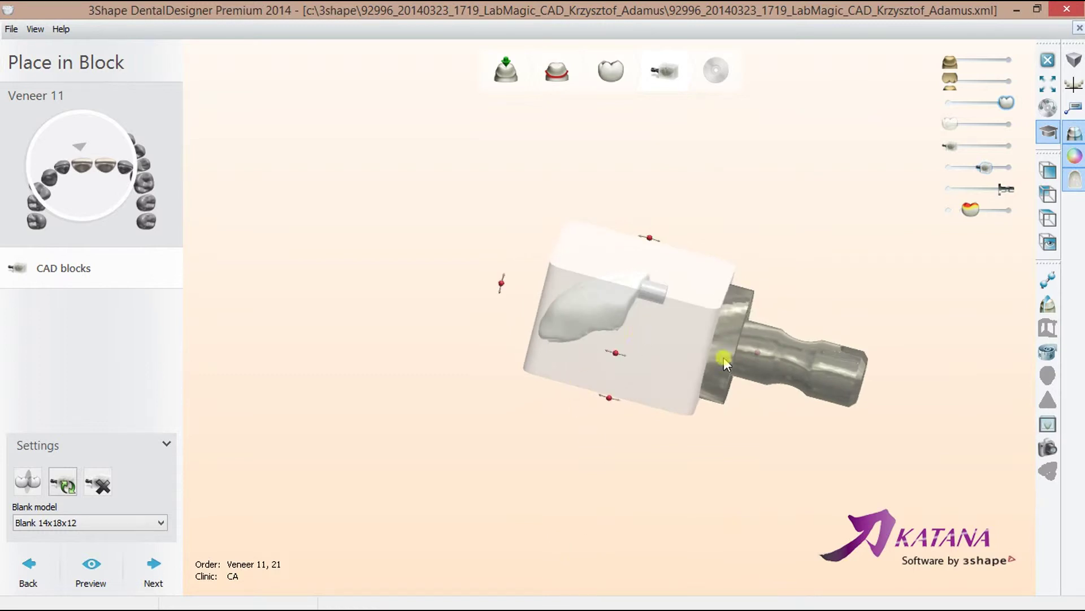
{"action": "mouse_move", "coordinate": [708, 359]}
{"action": "right_mouse_down"}
{"action": "mouse_move", "coordinate": [656, 332]}
{"action": "mouse_move", "coordinate": [799, 451]}
{"action": "mouse_move", "coordinate": [727, 363]}
{"action": "right_mouse_up"}
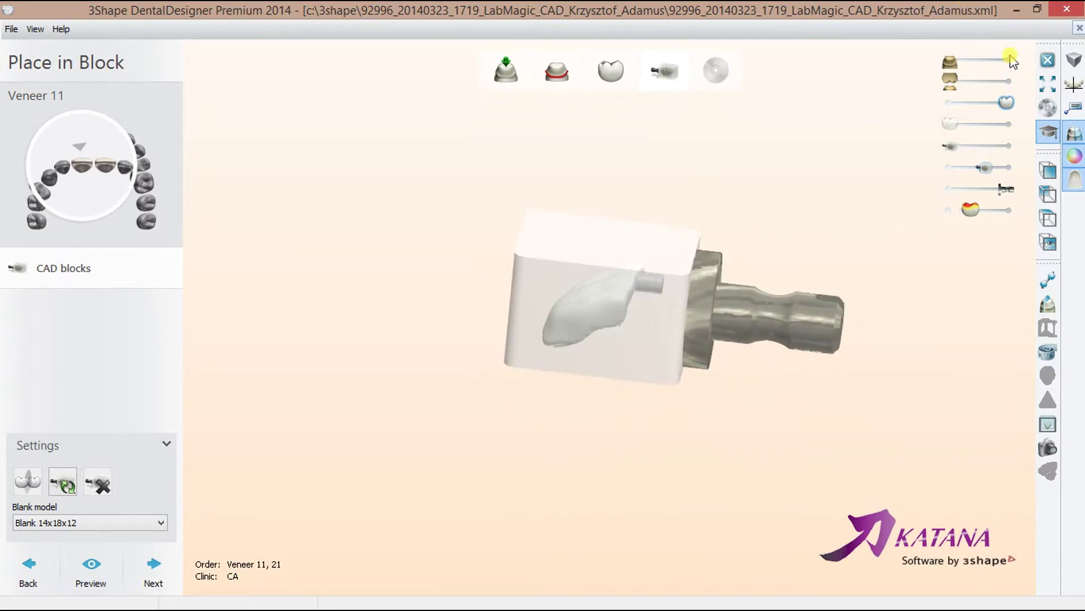
{"action": "left_click", "coordinate": [1012, 60]}
{"action": "mouse_move", "coordinate": [840, 194]}
{"action": "right_mouse_down"}
{"action": "mouse_move", "coordinate": [788, 266]}
{"action": "mouse_move", "coordinate": [831, 194]}
{"action": "mouse_move", "coordinate": [805, 213]}
{"action": "right_mouse_up"}
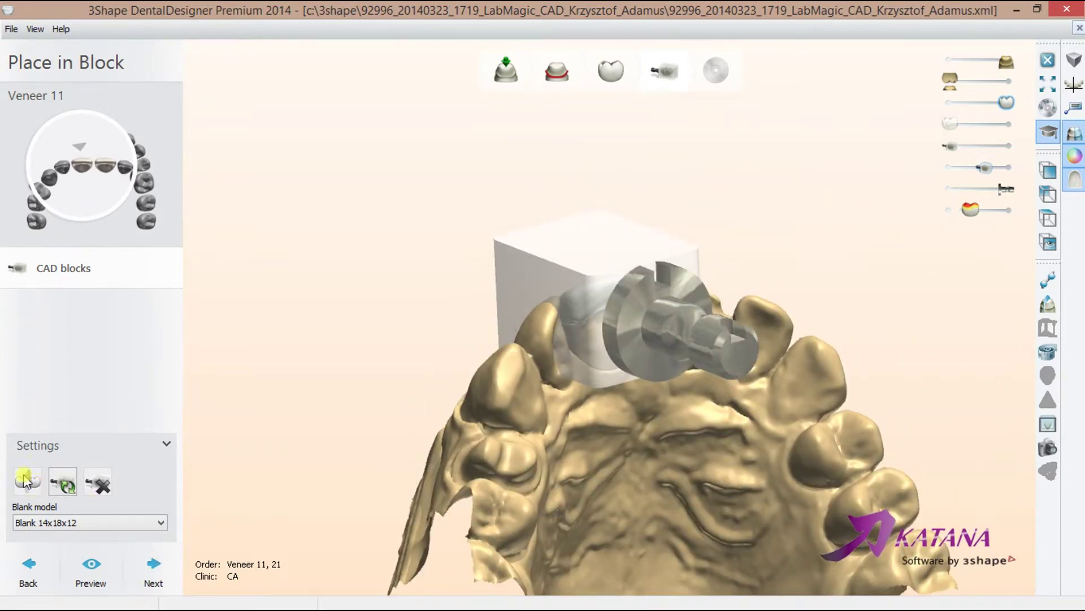
Move to veneer 21 and keep the Blank 14x18x12 for its block.
{"action": "left_click", "coordinate": [146, 578]}
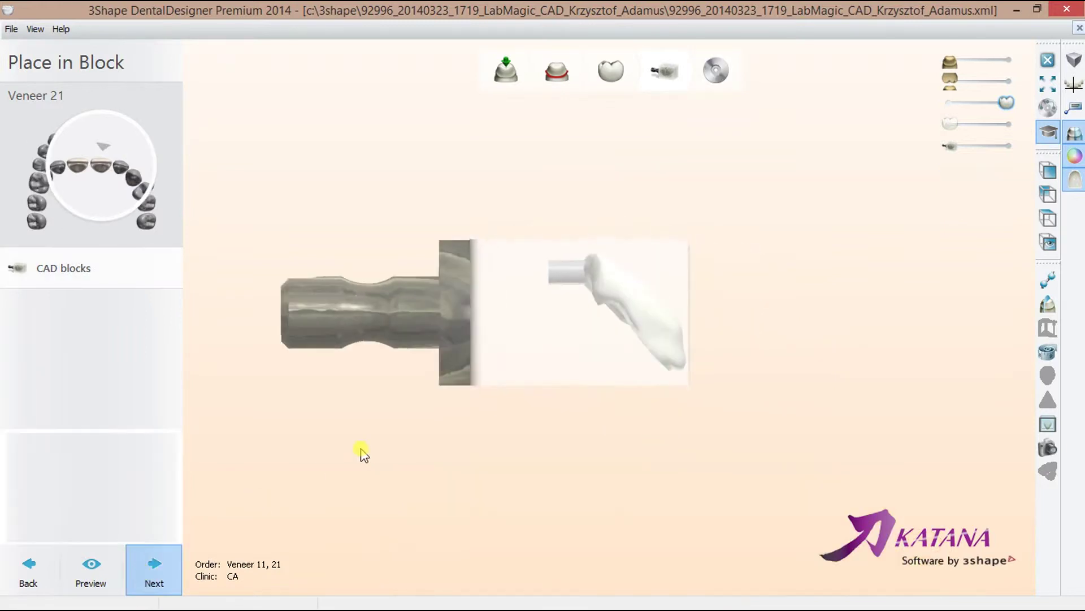
{"action": "left_click", "coordinate": [520, 351]}
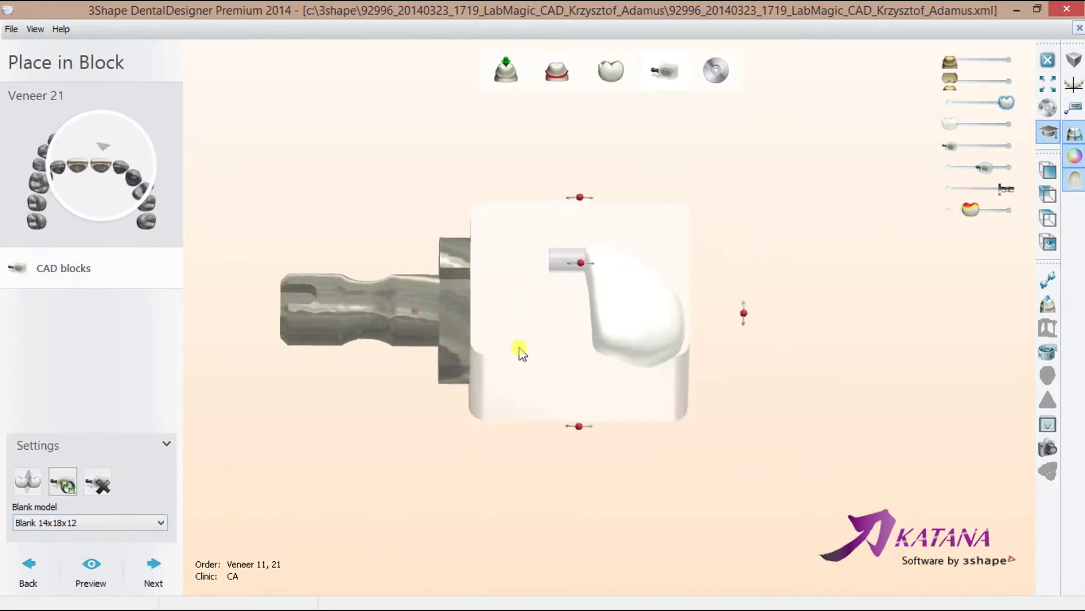
{"action": "left_click", "coordinate": [148, 522]}
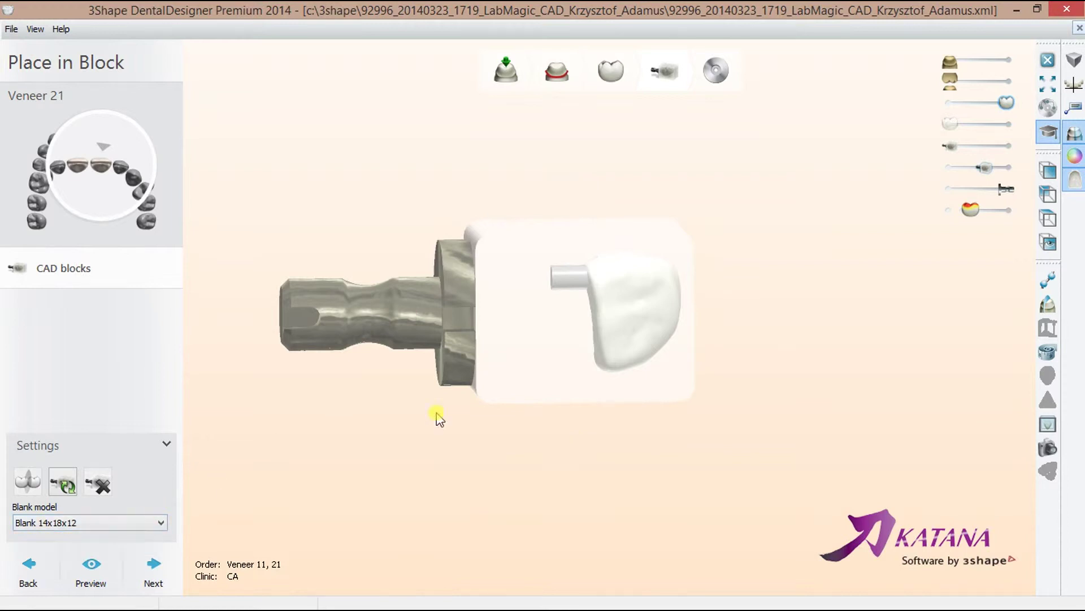
{"action": "left_click", "coordinate": [561, 337]}
Rotate veneer 21's block slightly, show the jaw, and finish block placement.
{"action": "mouse_move", "coordinate": [560, 333]}
{"action": "right_mouse_down"}
{"action": "mouse_move", "coordinate": [688, 328]}
{"action": "mouse_move", "coordinate": [691, 274]}
{"action": "right_mouse_up"}
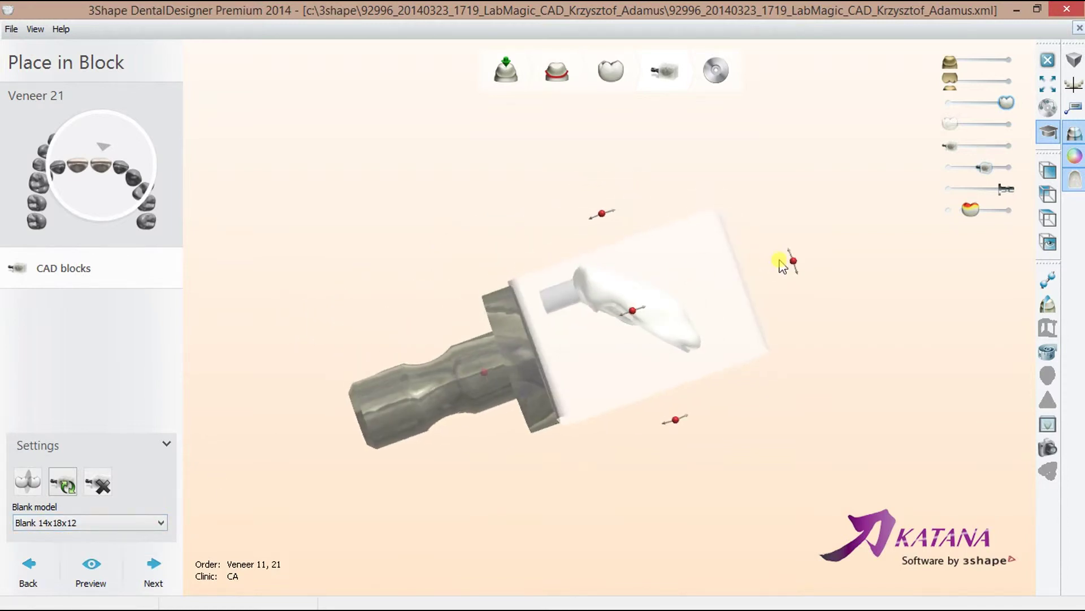
{"action": "left_click_drag", "start_coordinate": [792, 259], "coordinate": [787, 257]}
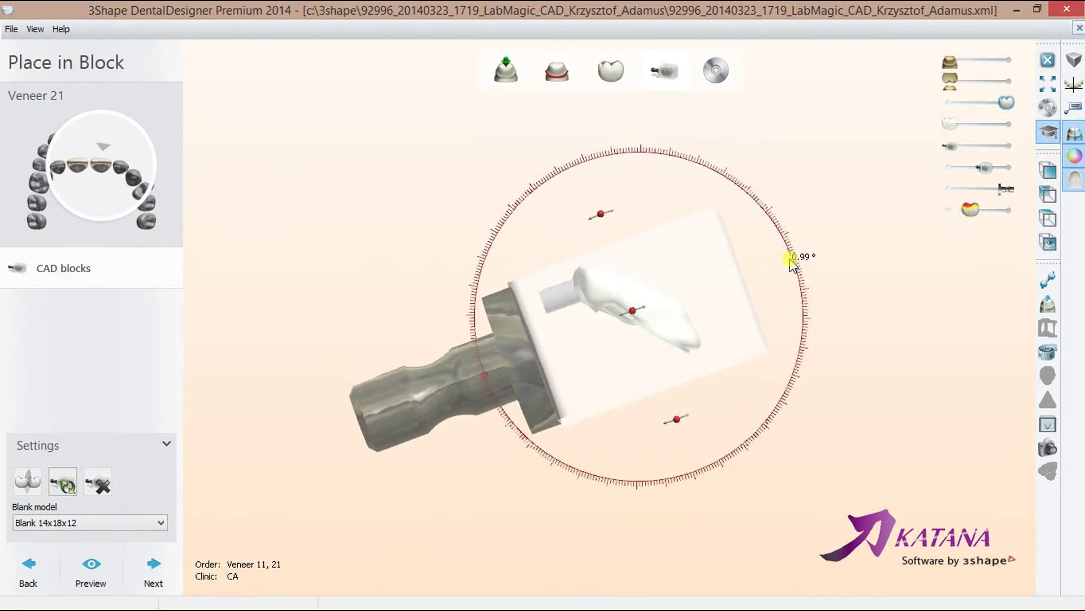
{"action": "mouse_move", "coordinate": [788, 257]}
{"action": "right_mouse_down"}
{"action": "mouse_move", "coordinate": [691, 338]}
{"action": "mouse_move", "coordinate": [678, 412]}
{"action": "mouse_move", "coordinate": [720, 383]}
{"action": "mouse_move", "coordinate": [879, 123]}
{"action": "mouse_move", "coordinate": [806, 266]}
{"action": "right_mouse_up"}
{"action": "left_click", "coordinate": [1012, 61]}
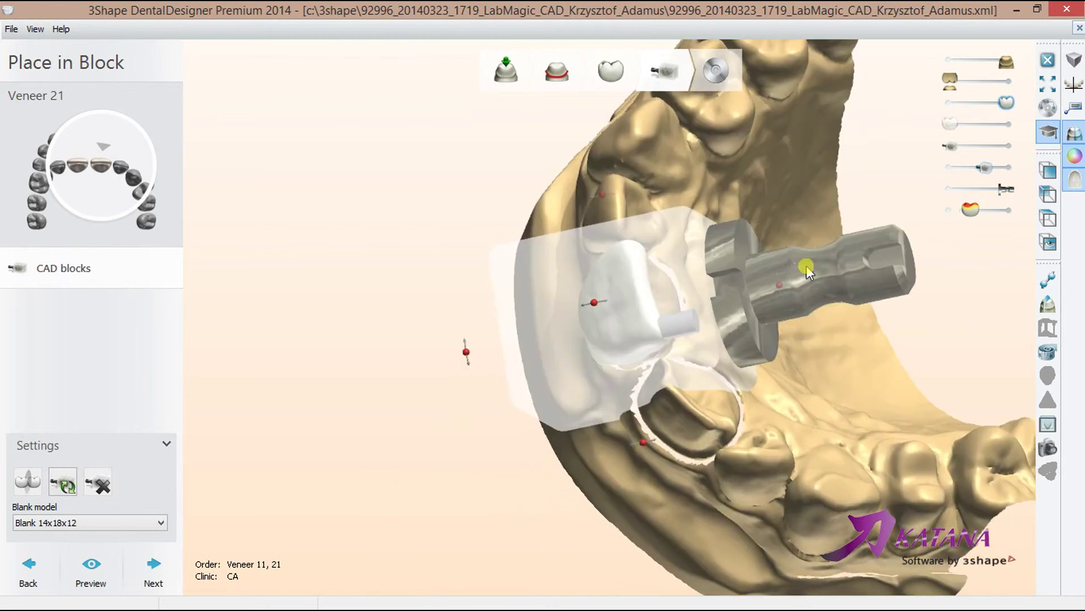
{"action": "left_click", "coordinate": [154, 568]}
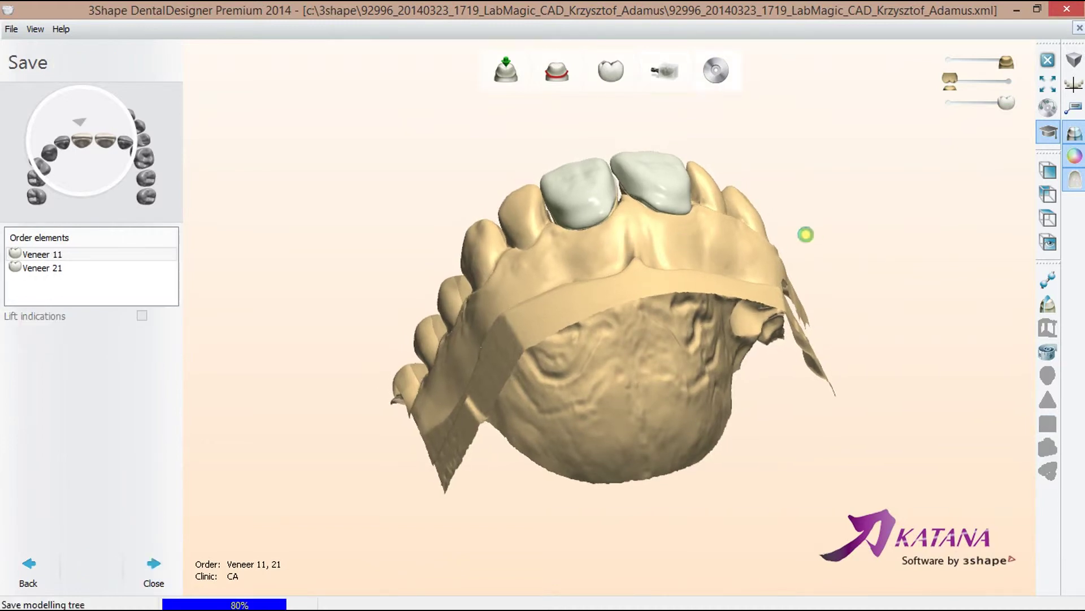
Orbit between occlusal and frontal views of both veneers while the design finishes saving.
{"action": "mouse_move", "coordinate": [792, 245]}
{"action": "right_mouse_down"}
{"action": "mouse_move", "coordinate": [710, 279]}
{"action": "mouse_move", "coordinate": [770, 363]}
{"action": "mouse_move", "coordinate": [219, 345]}
{"action": "mouse_move", "coordinate": [550, 334]}
{"action": "right_mouse_up"}
{"action": "mouse_move", "coordinate": [291, 210]}
{"action": "right_mouse_down"}
{"action": "mouse_move", "coordinate": [606, 303]}
{"action": "mouse_move", "coordinate": [684, 302]}
{"action": "mouse_move", "coordinate": [536, 317]}
{"action": "mouse_move", "coordinate": [550, 368]}
{"action": "mouse_move", "coordinate": [548, 320]}
{"action": "mouse_move", "coordinate": [498, 344]}
{"action": "mouse_move", "coordinate": [729, 365]}
{"action": "mouse_move", "coordinate": [705, 375]}
{"action": "mouse_move", "coordinate": [646, 206]}
{"action": "mouse_move", "coordinate": [625, 201]}
{"action": "mouse_move", "coordinate": [380, 238]}
{"action": "mouse_move", "coordinate": [382, 309]}
{"action": "mouse_move", "coordinate": [405, 392]}
{"action": "right_mouse_up"}
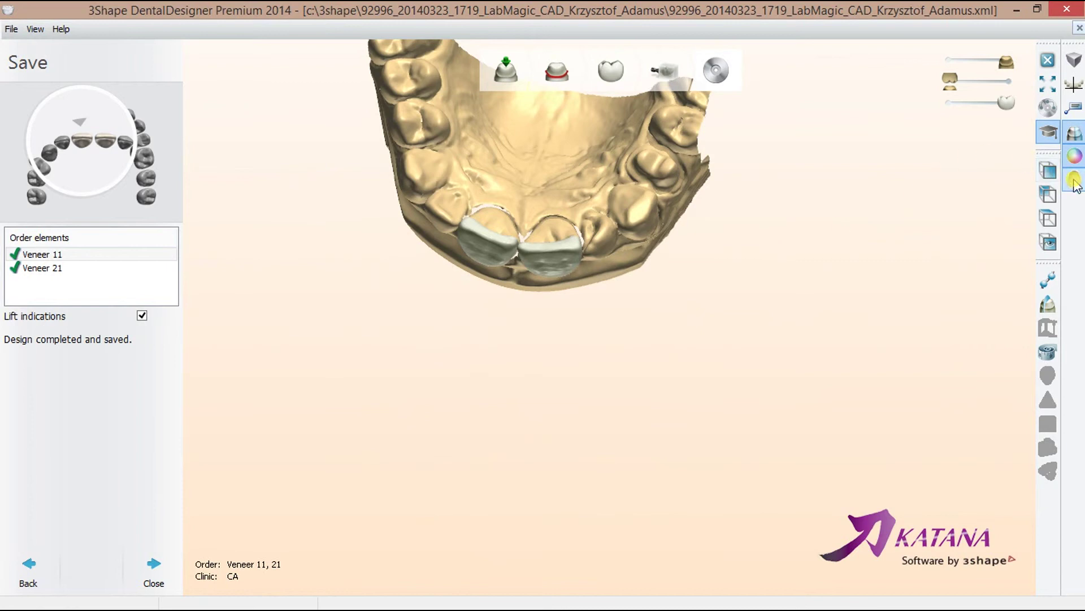
{"action": "left_click", "coordinate": [1074, 159]}
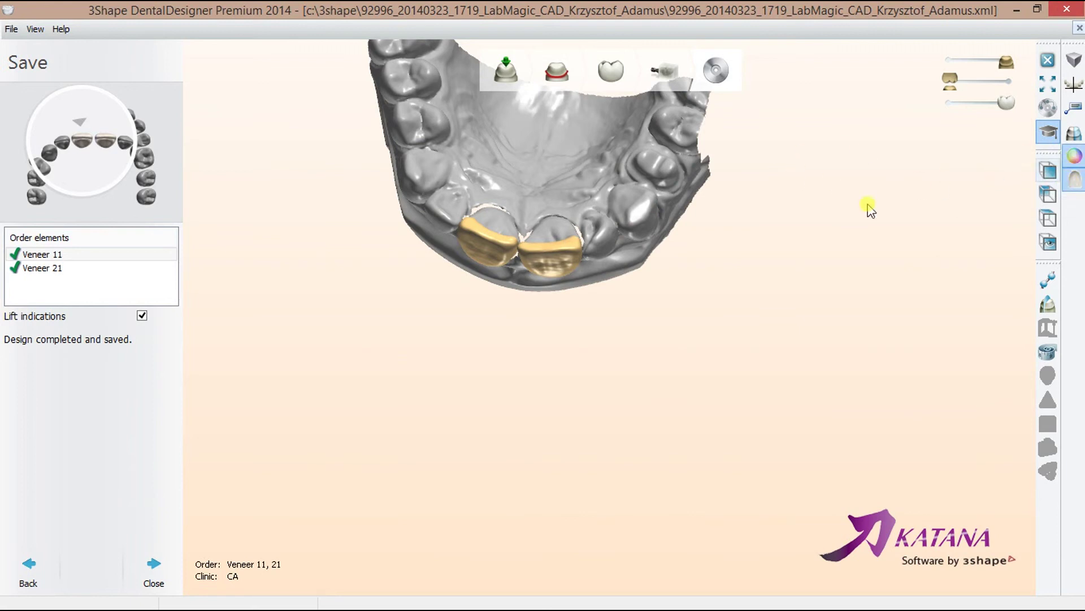
{"action": "right_click_drag", "start_coordinate": [749, 289], "coordinate": [755, 287]}
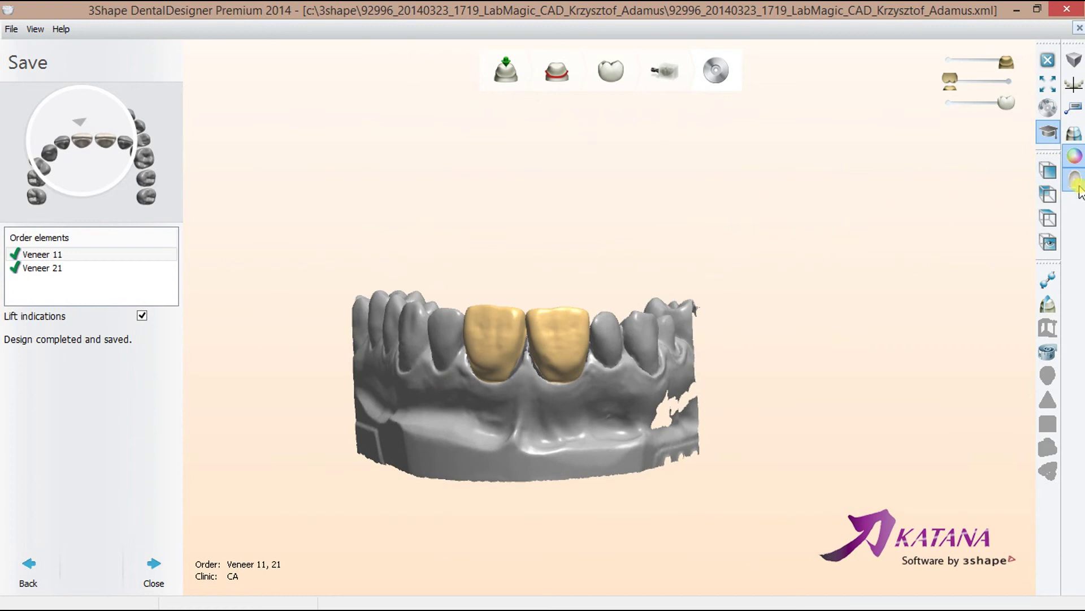
{"action": "left_click", "coordinate": [1074, 136]}
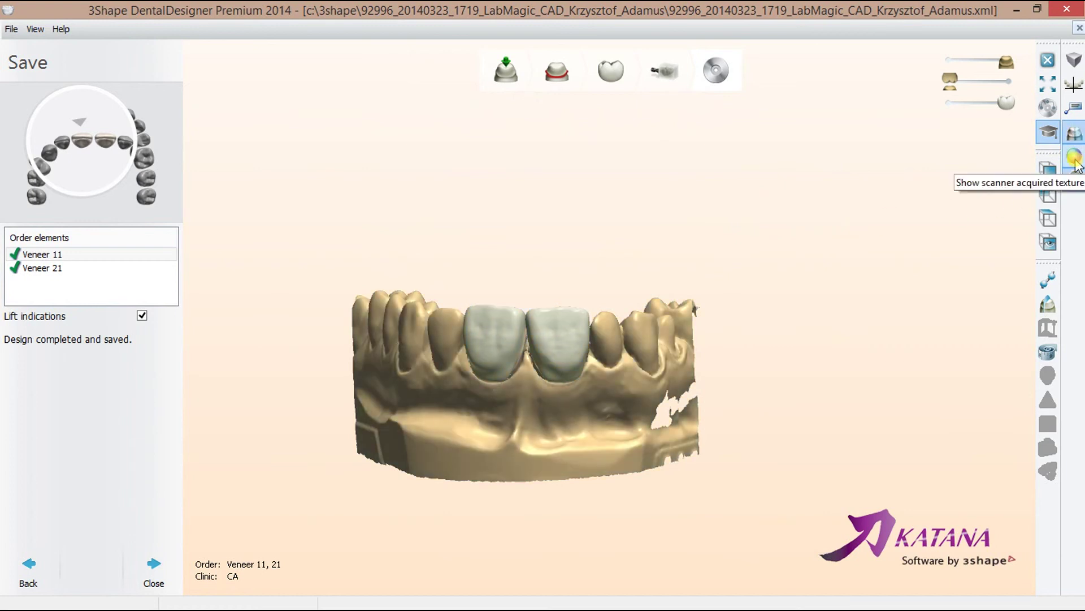